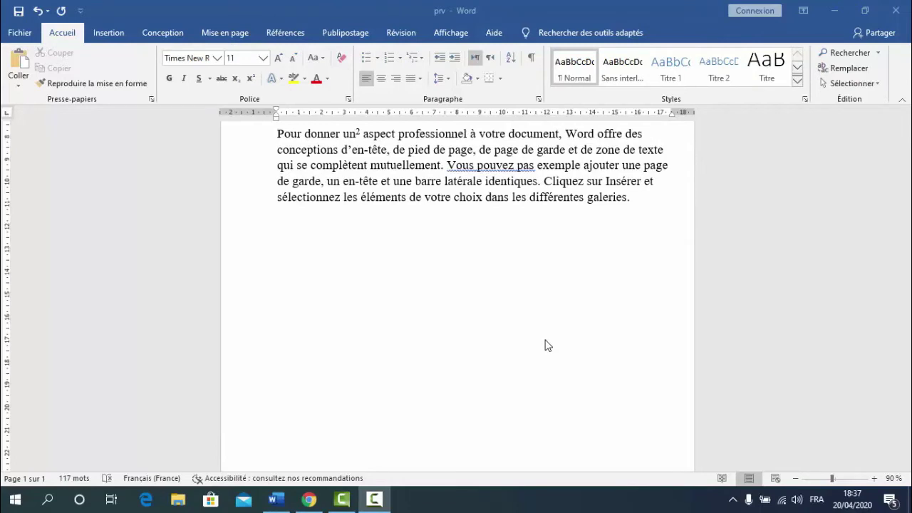
Step: Scroll to the top of the 'prv' document and bring up the Insertion ribbon
left_click(911, 261)
left_click_drag(910, 242, 909, 146)
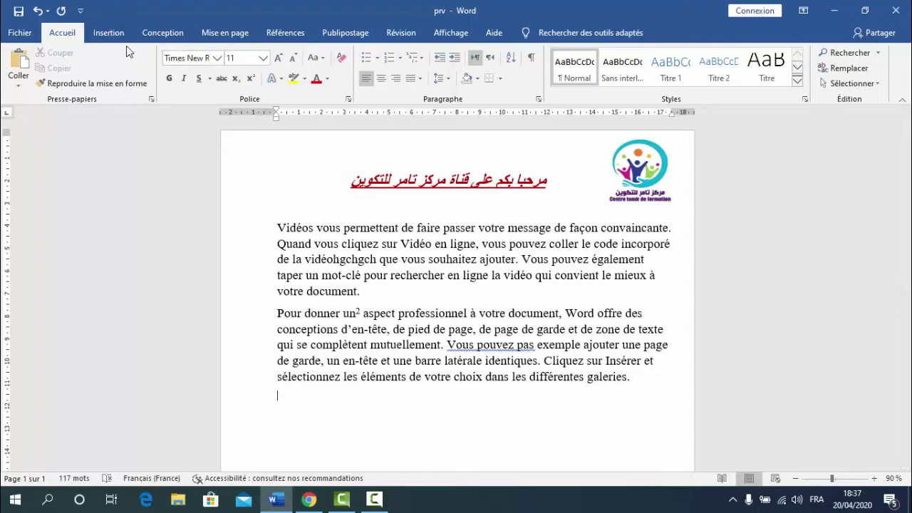
left_click(114, 34)
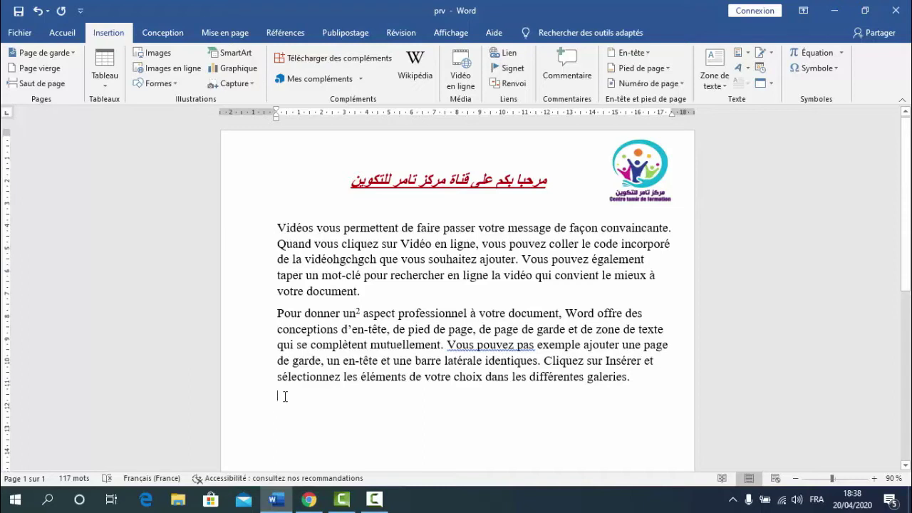
Step: Open the SmartArt chooser and browse Liste and Relation before showing the Hiérarchie layouts
left_click(235, 55)
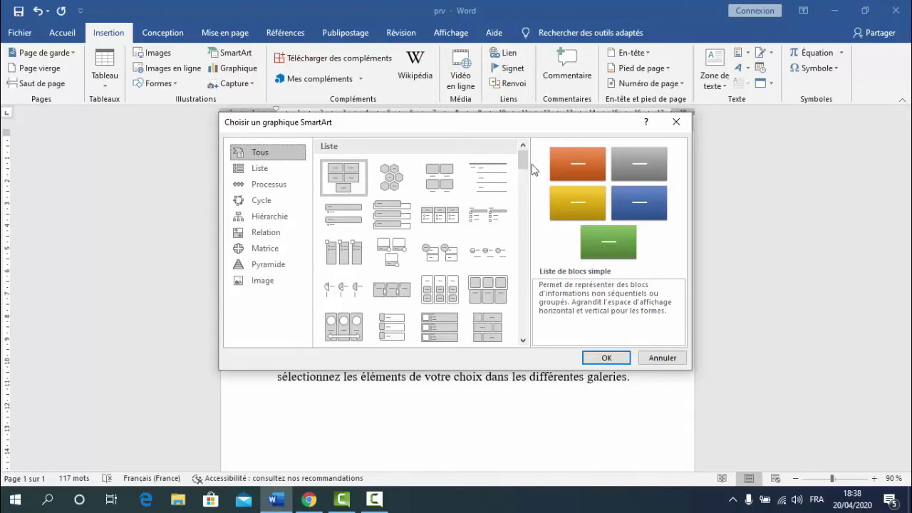
left_click_drag(528, 166, 526, 220)
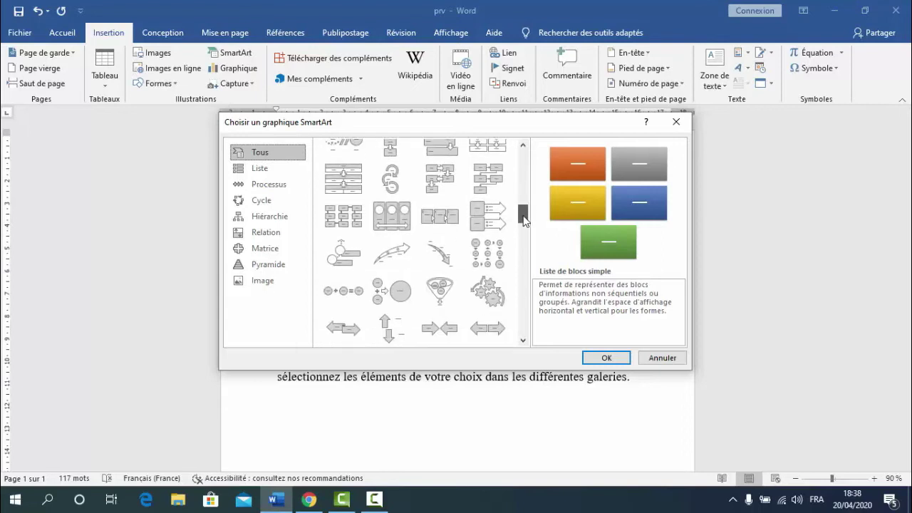
left_click_drag(525, 220, 525, 155)
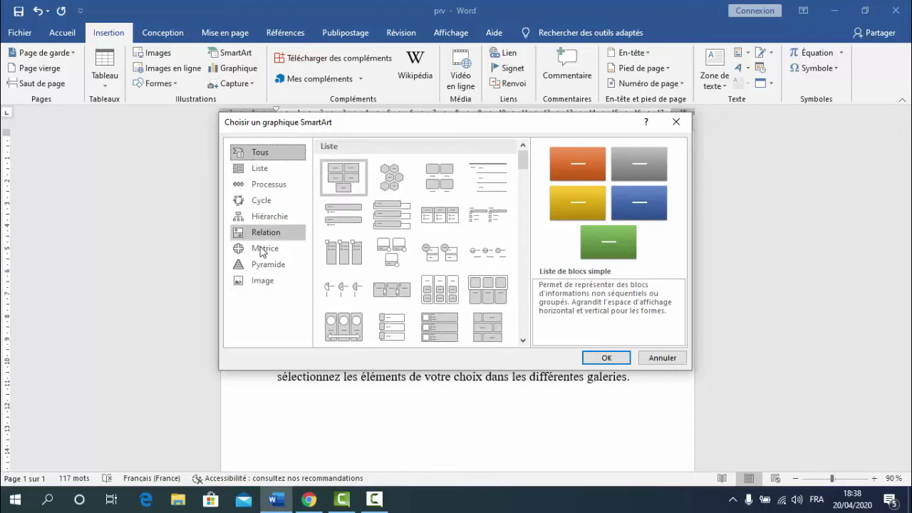
left_click(261, 174)
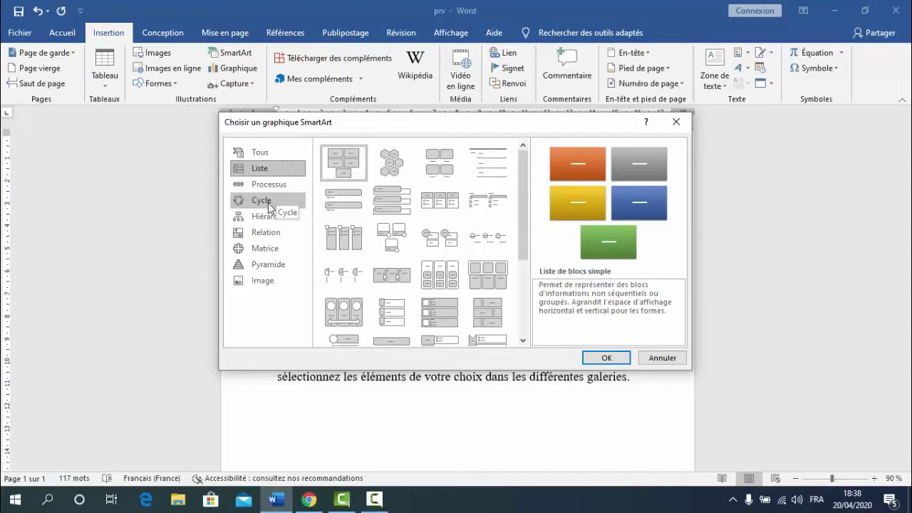
left_click(267, 235)
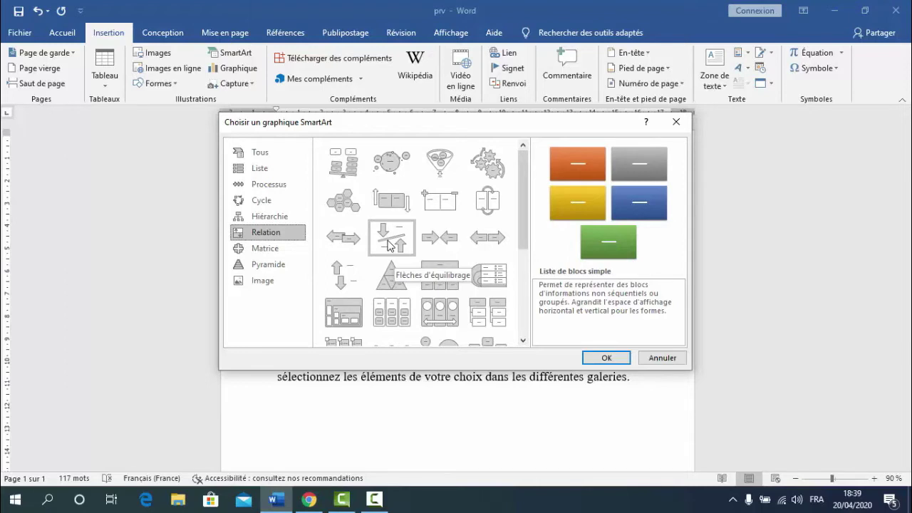
left_click(297, 223)
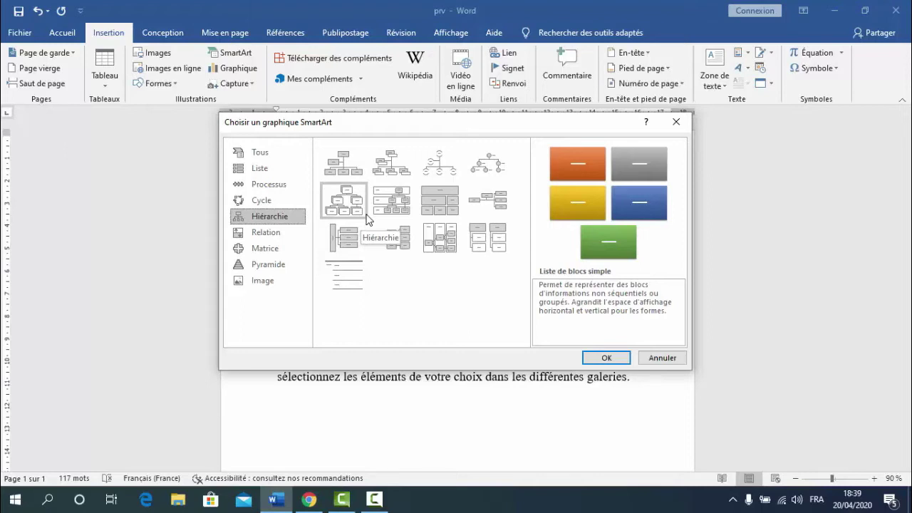
Step: Insert the Organigramme chart with 'directeur' in the top box and 'chef personnel' below it
double_click(344, 161)
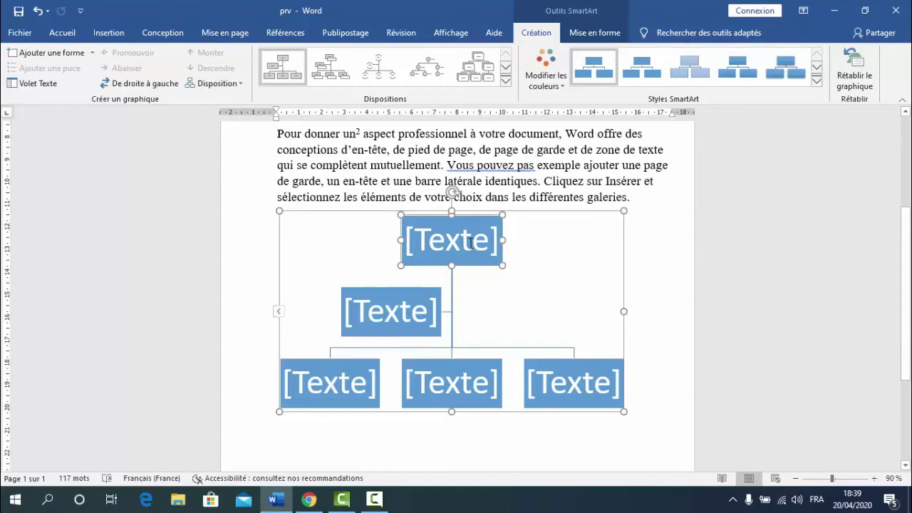
left_click(470, 246)
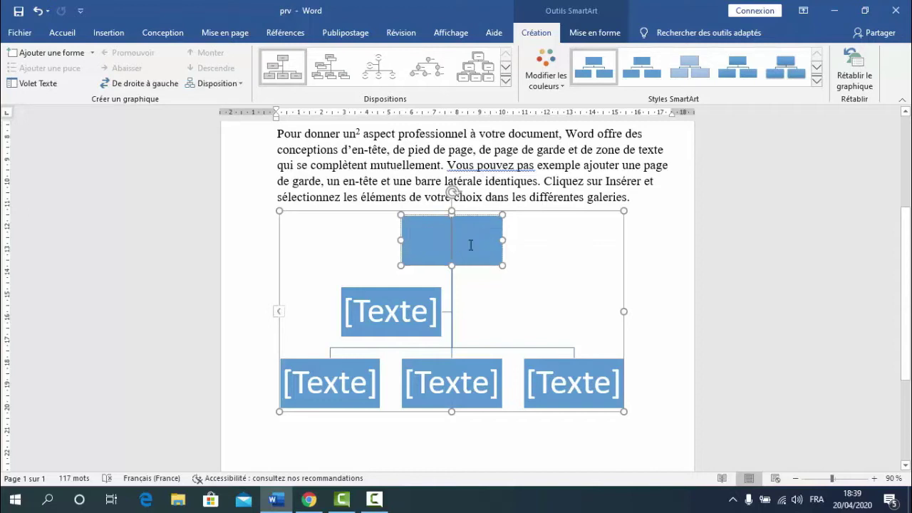
type("dier")
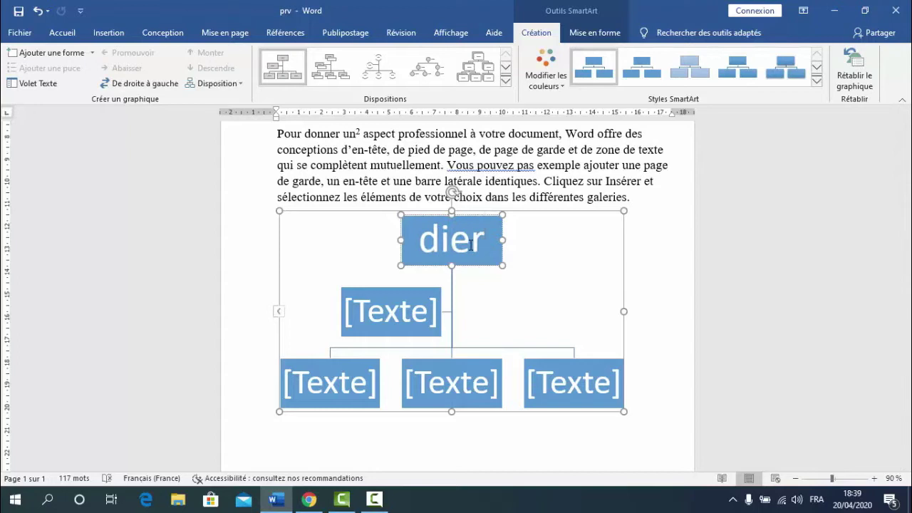
key("BackSpace")
key("BackSpace")
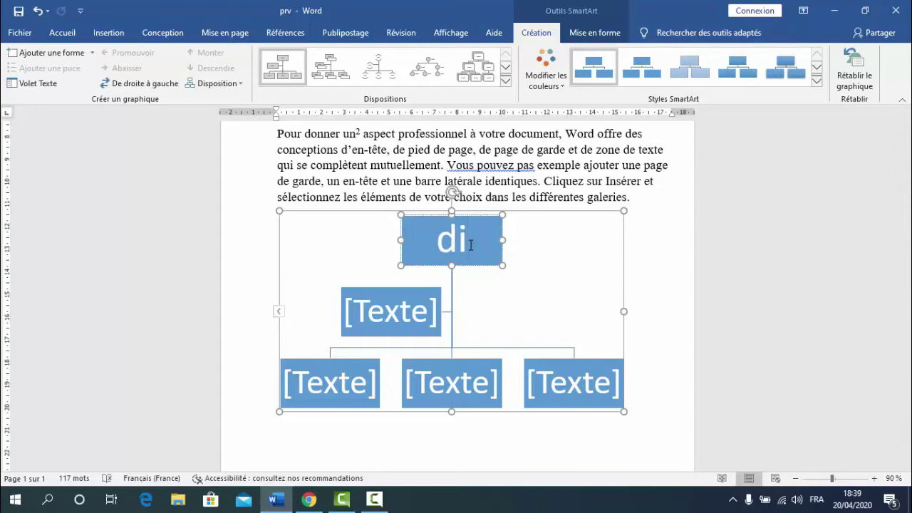
type("recteur")
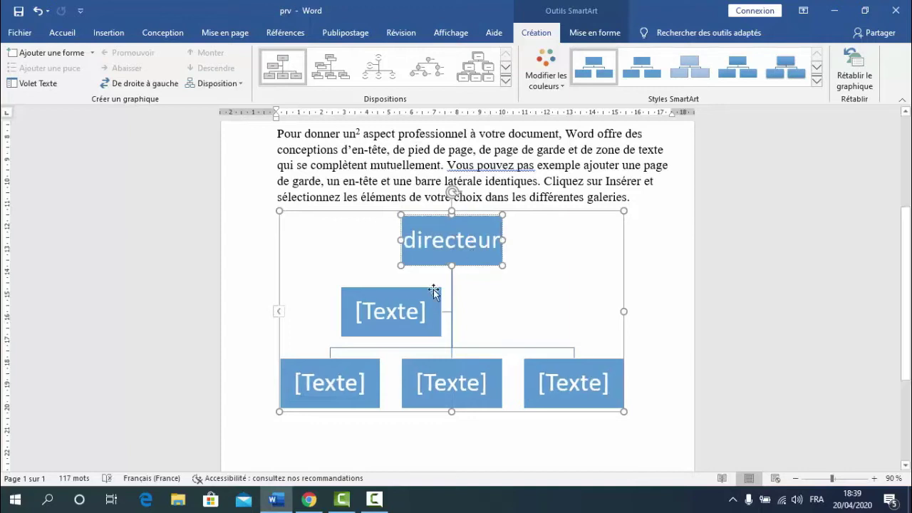
left_click(419, 310)
type("chef pe")
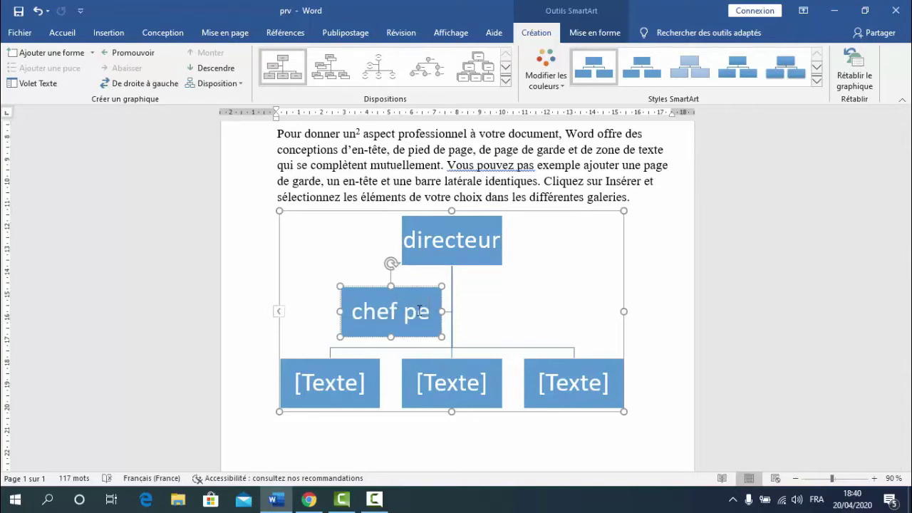
type("rsonnel")
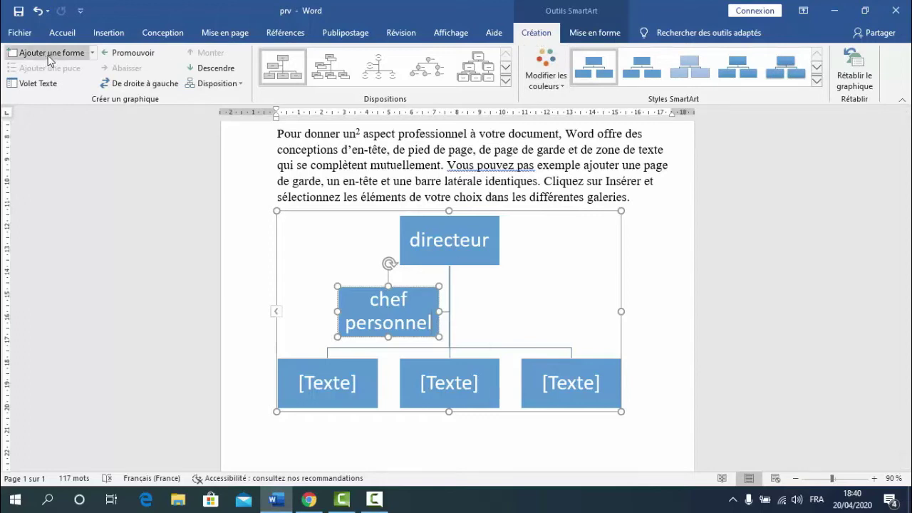
Step: Add a shape after 'chef personnel' and label the new box 'chef atelier'
left_click(93, 53)
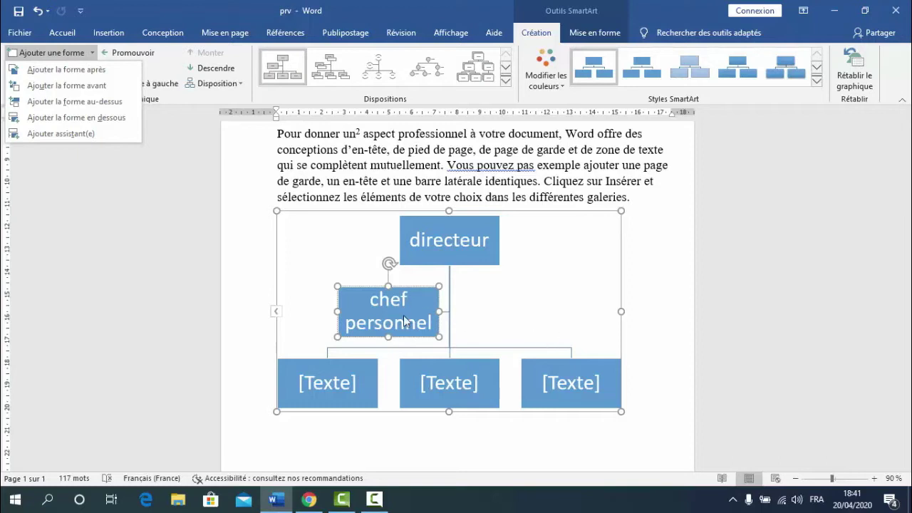
left_click(98, 75)
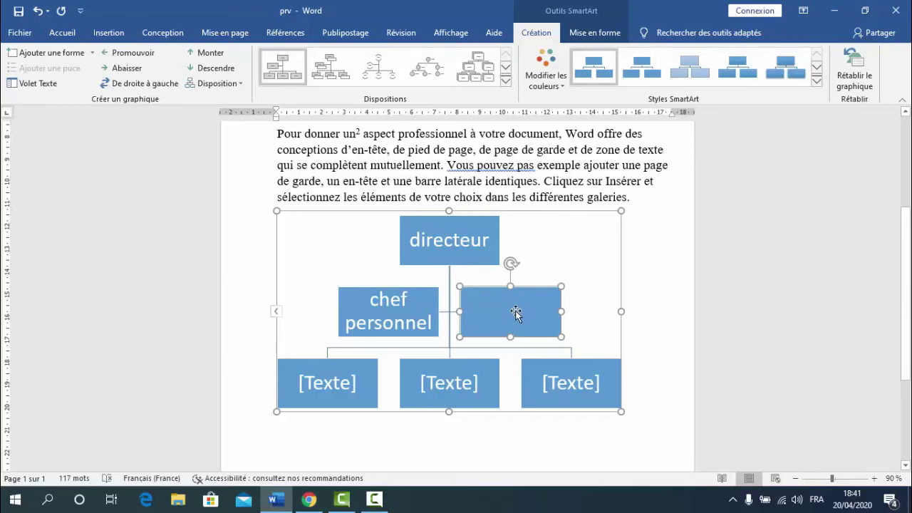
left_click(459, 384)
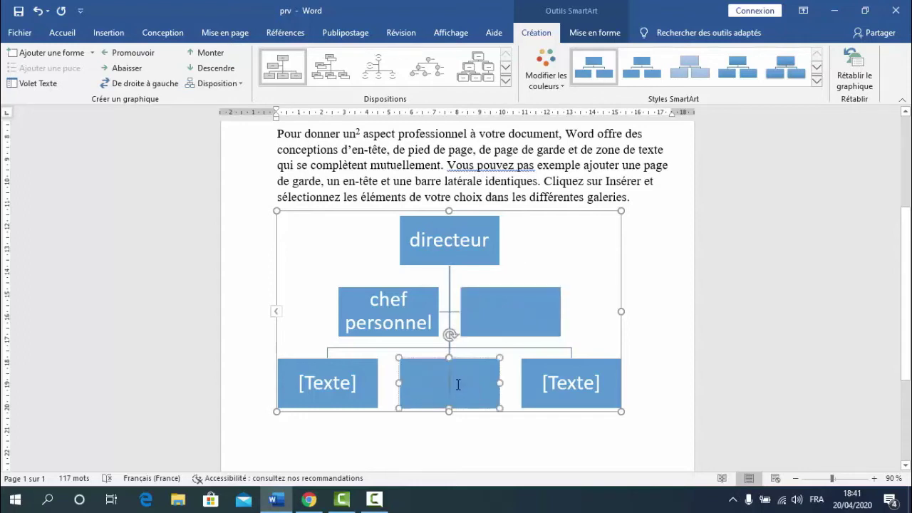
left_click(514, 315)
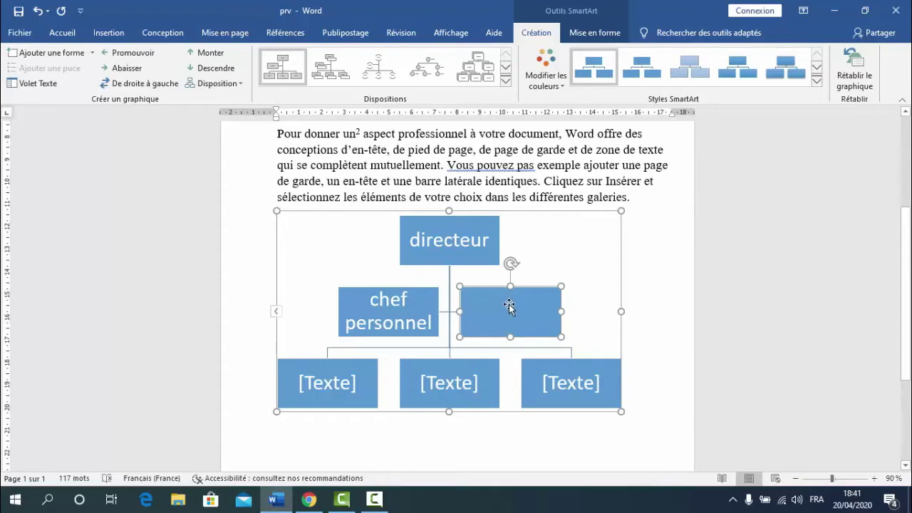
right_click(509, 306)
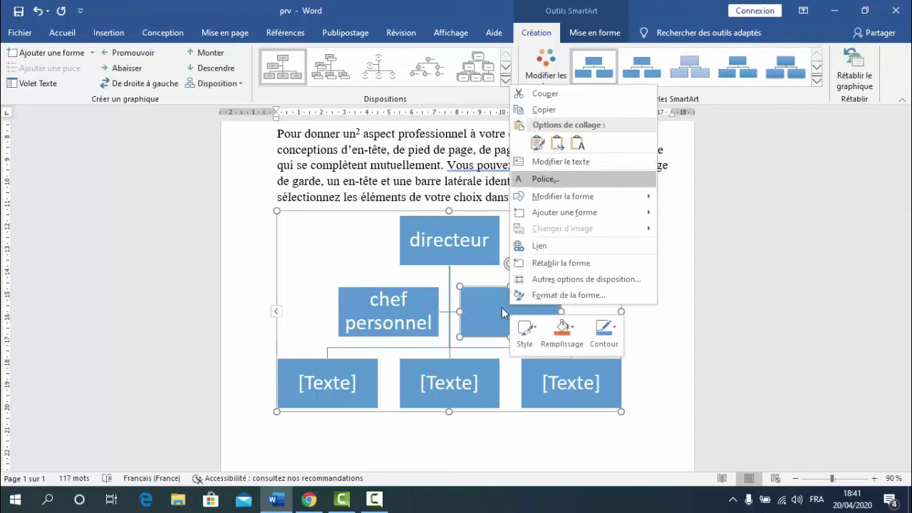
left_click(578, 162)
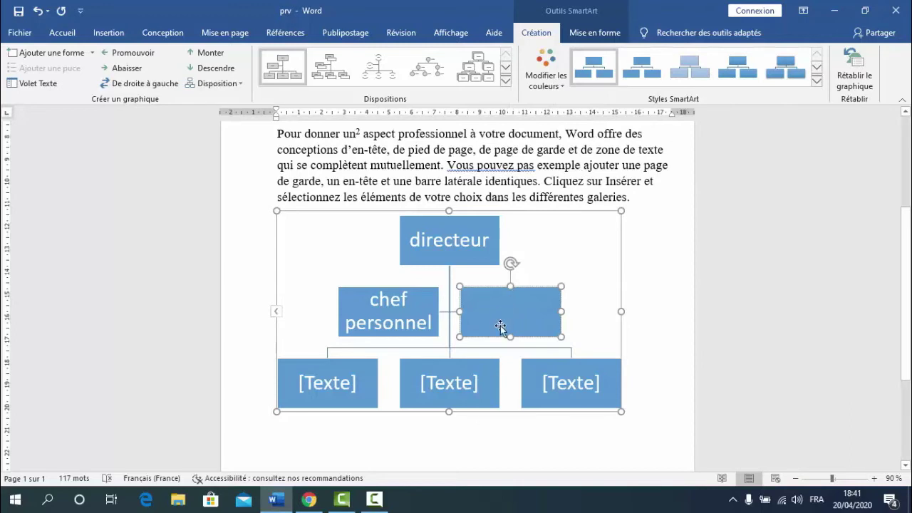
type("ch")
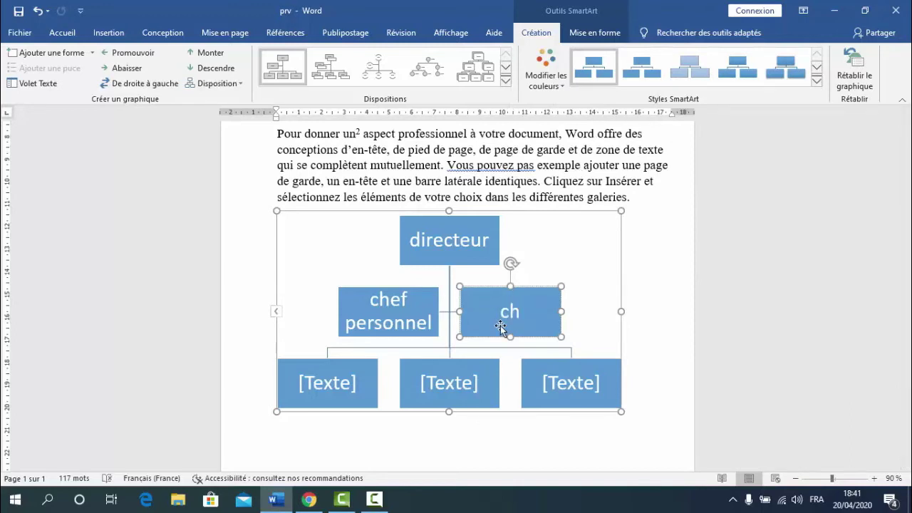
type("ef")
type(" atelier")
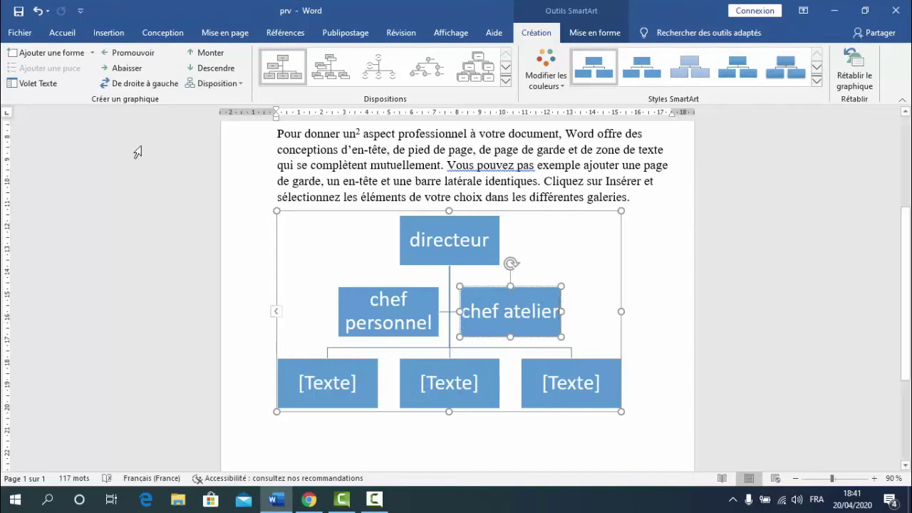
Step: In the chart's text pane, label the bottom-left box 'atelier 1'
left_click(41, 87)
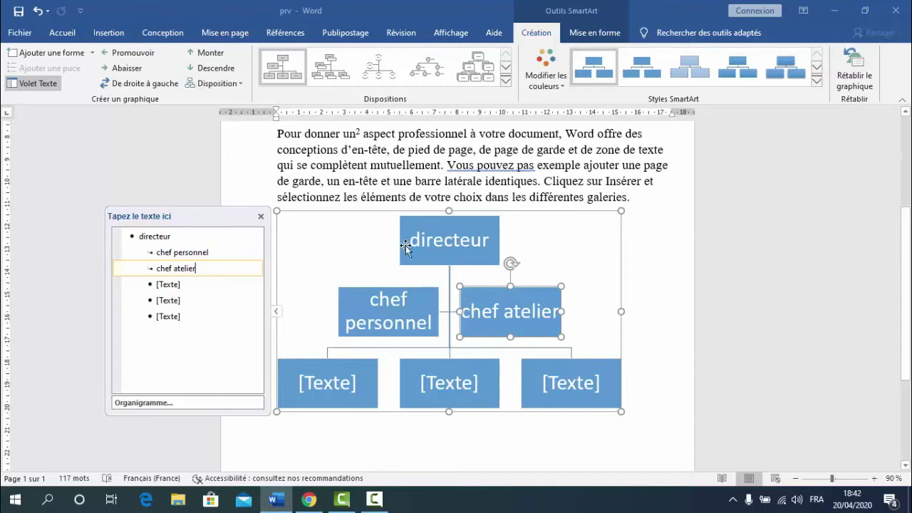
left_click(190, 284)
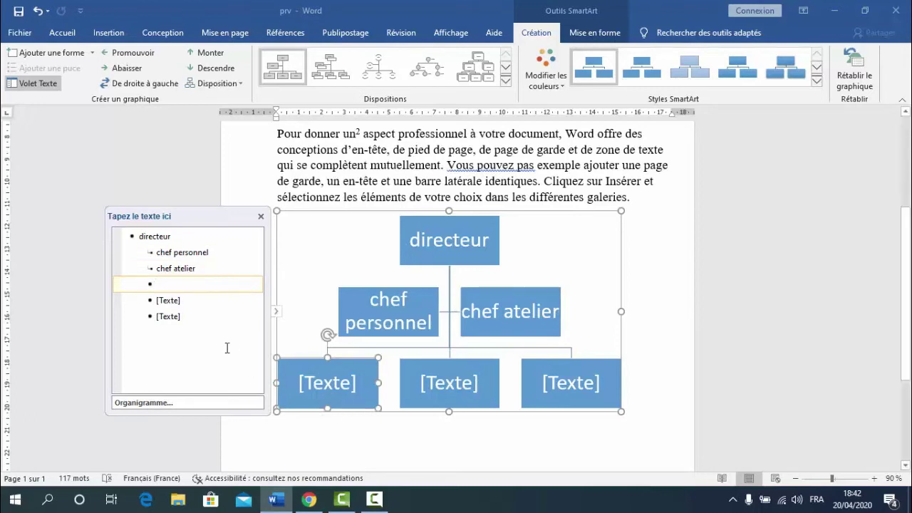
left_click(191, 300)
left_click(184, 318)
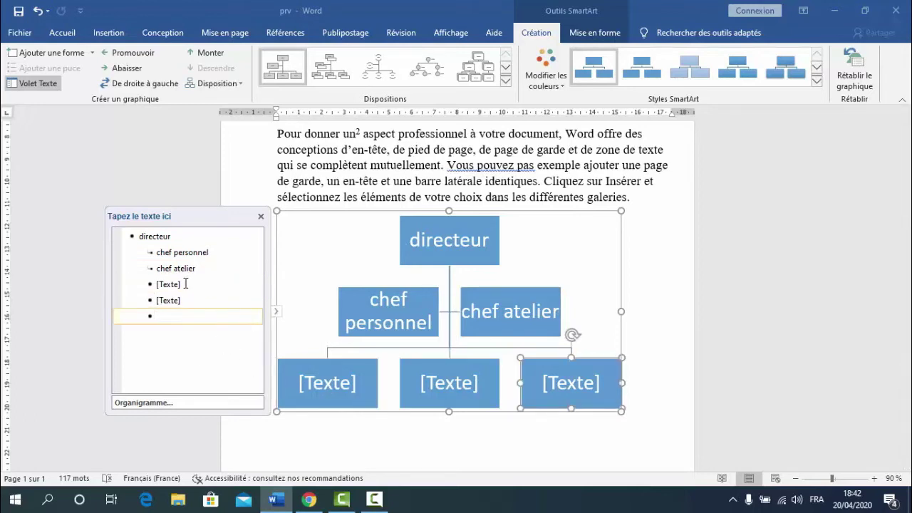
key("alt+shift+Up")
key("alt+shift+Up")
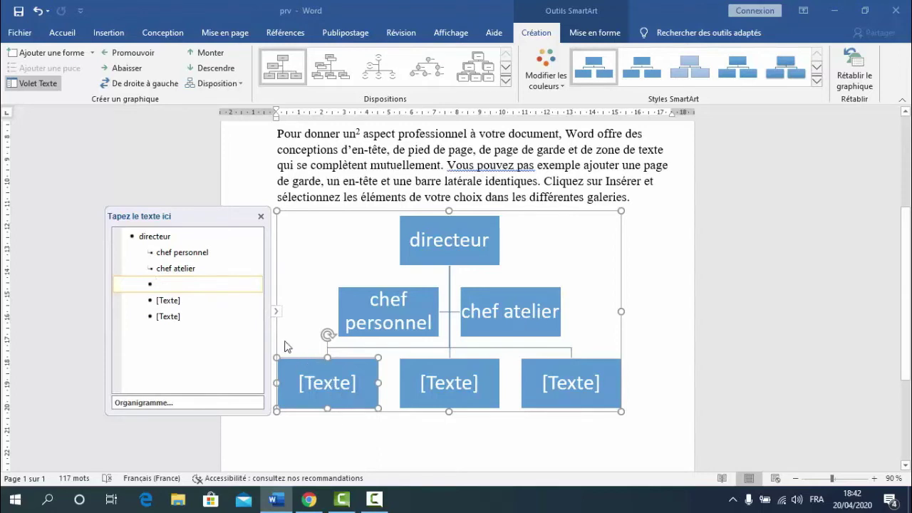
type("atelier")
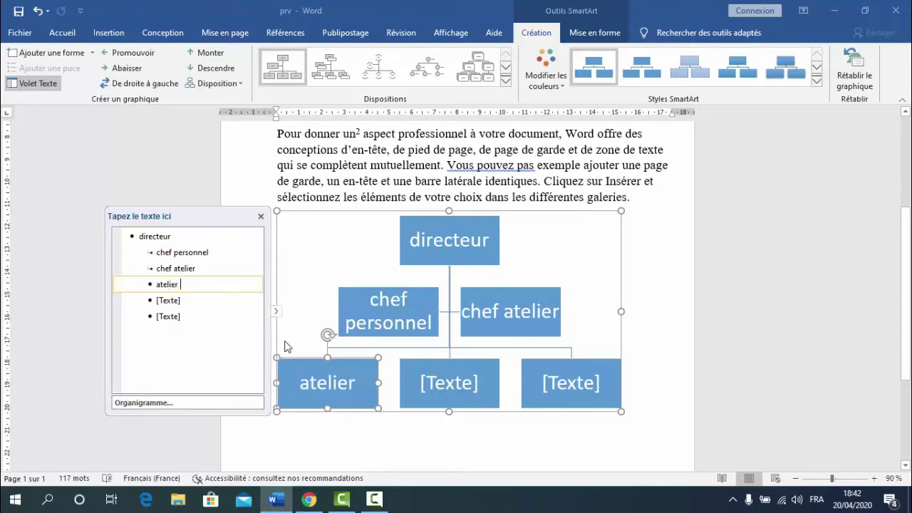
type(" 1")
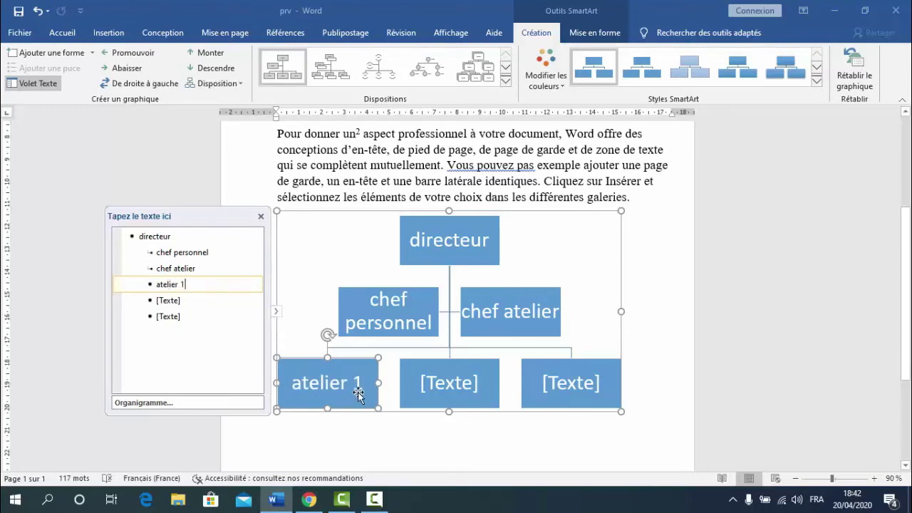
Step: Label the middle bottom box 'atelier 2' and start editing the new third bottom box
left_click(211, 303)
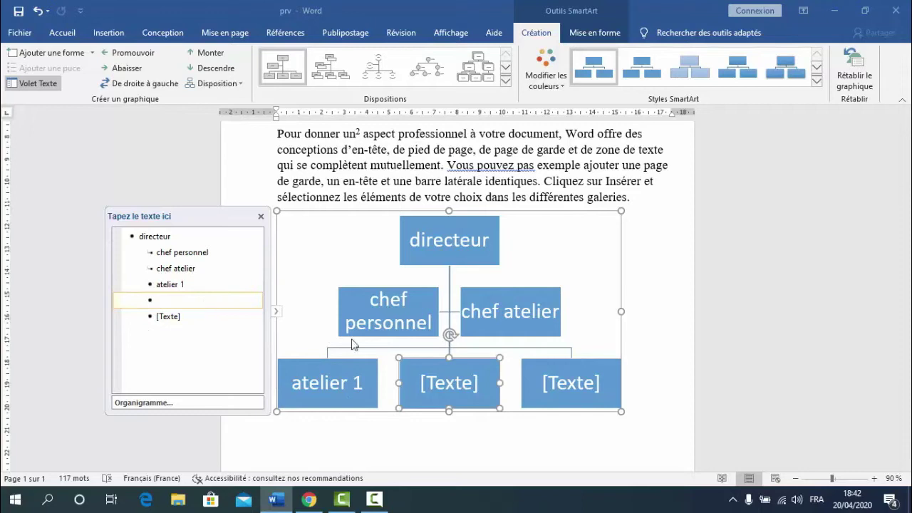
type("atelier 2")
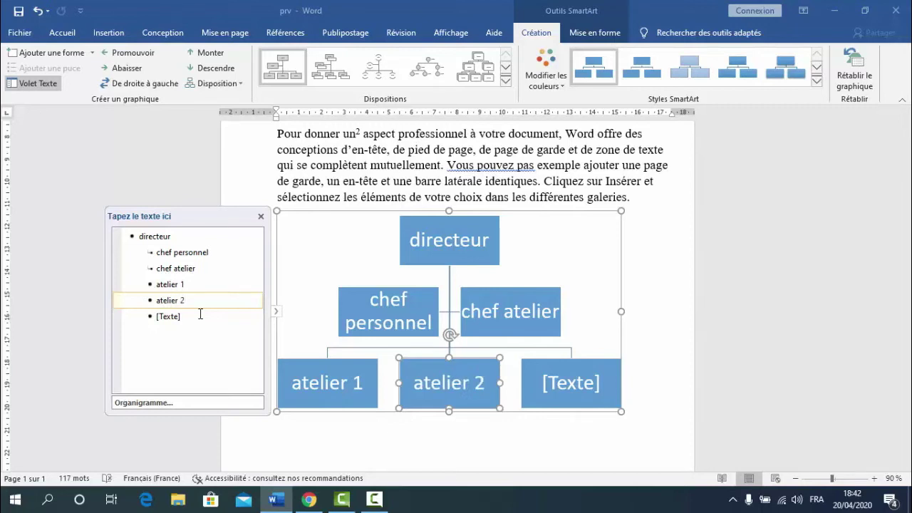
left_click(186, 316)
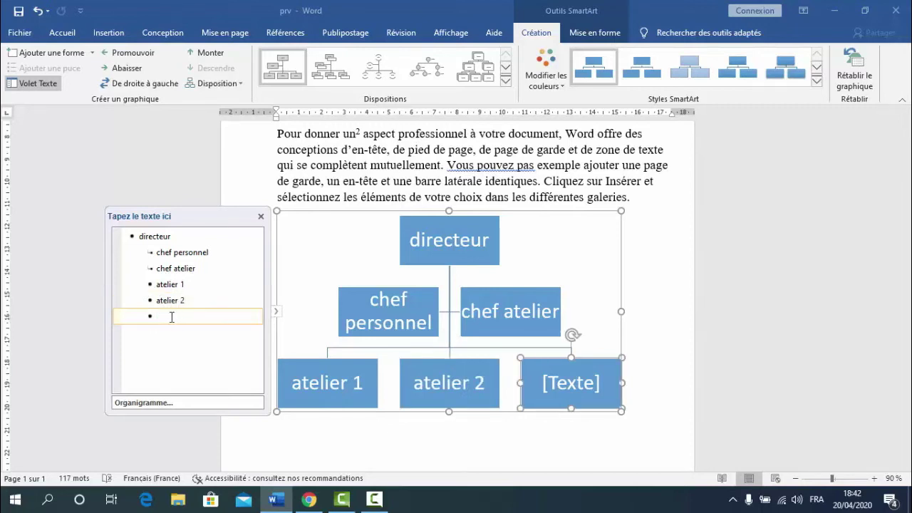
left_click(563, 391)
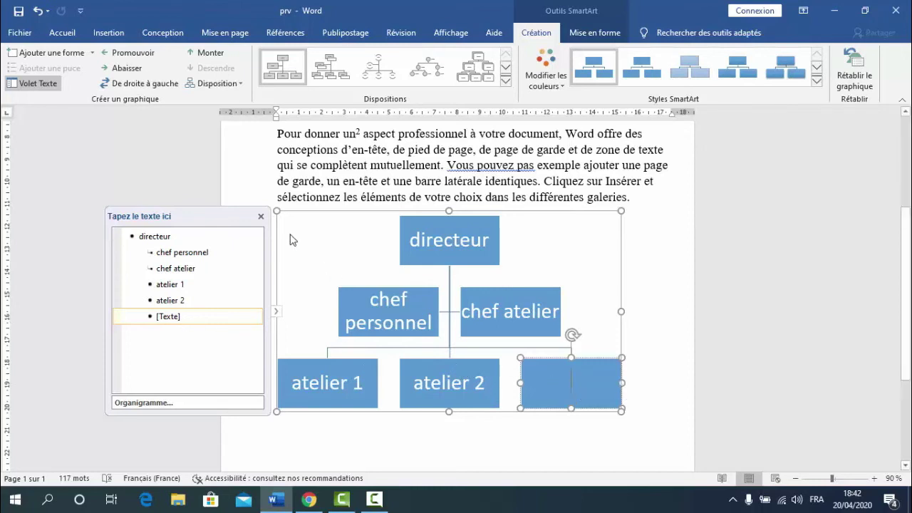
Step: Close the text pane and label the new bottom-right box 'atelier 3'
left_click(261, 216)
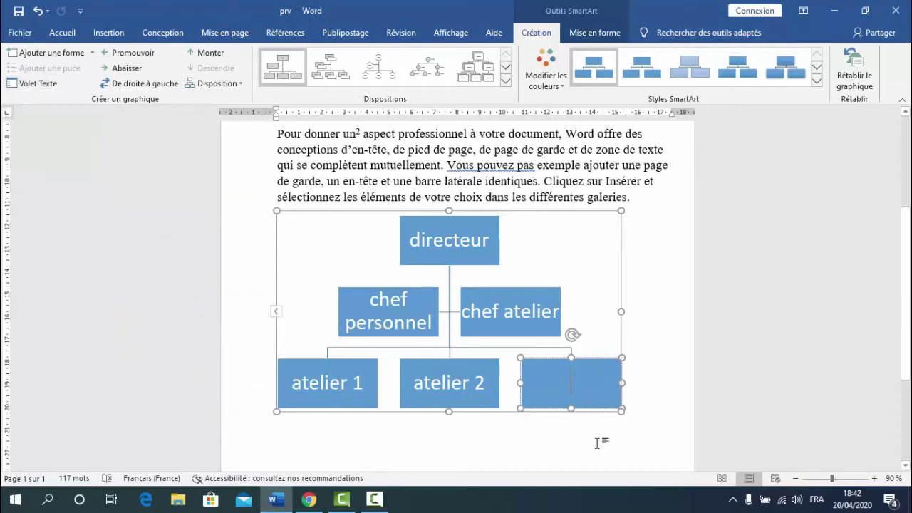
type("atelie")
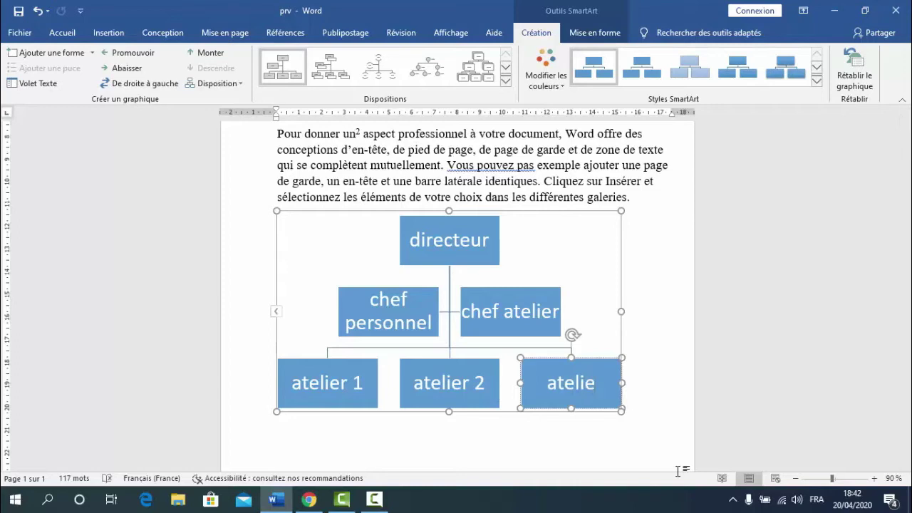
type("r 3")
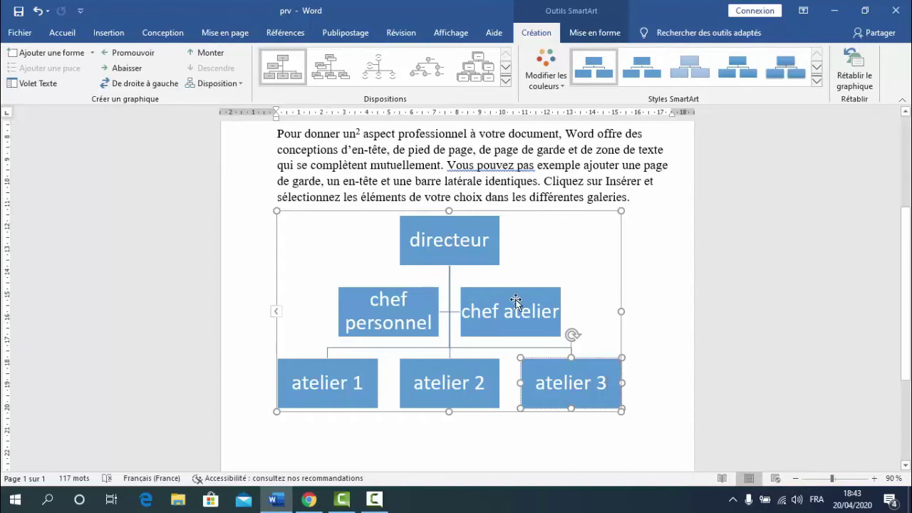
left_click(493, 310)
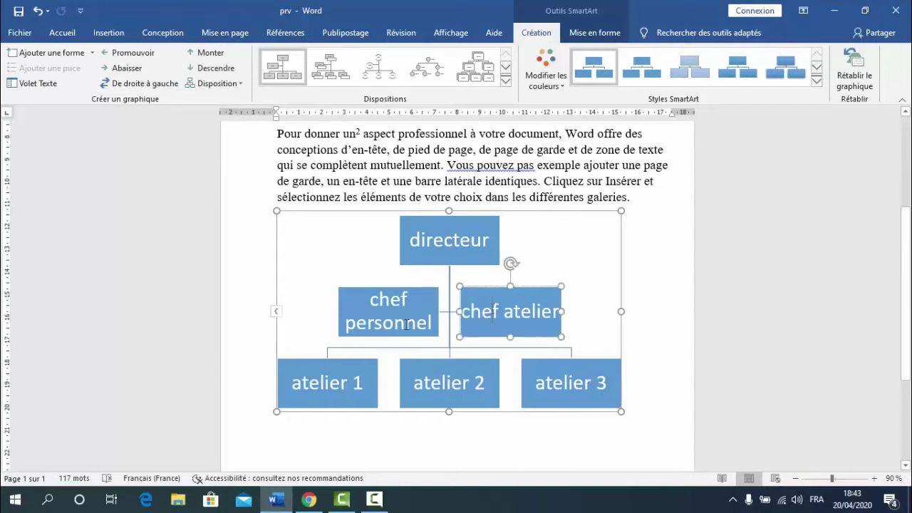
left_click(372, 318)
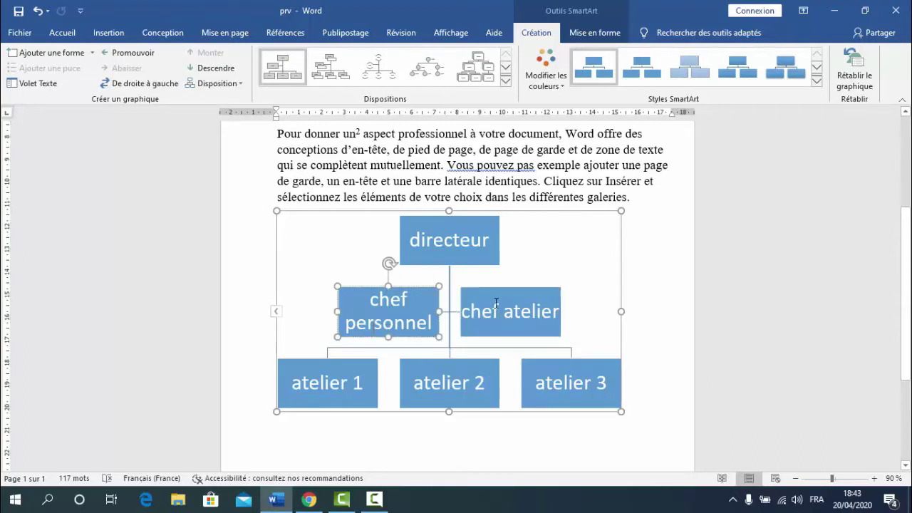
left_click(137, 53)
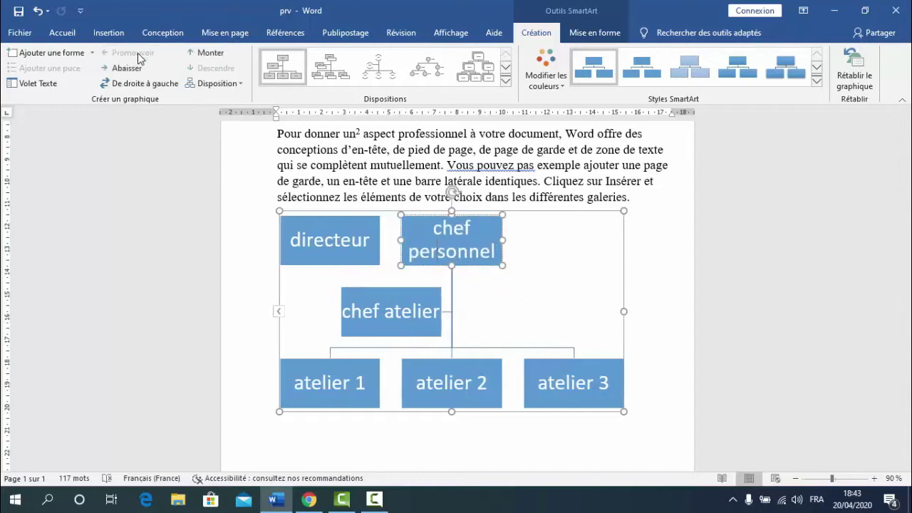
left_click(39, 11)
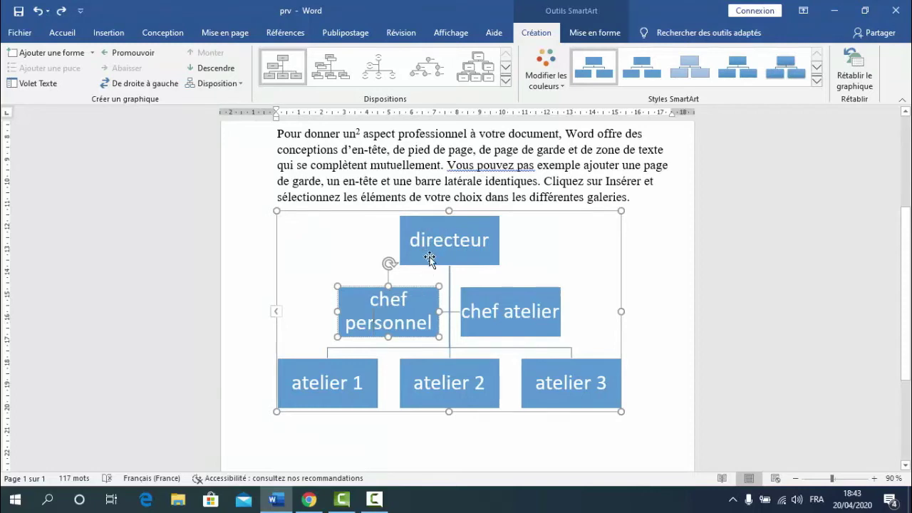
left_click(506, 322)
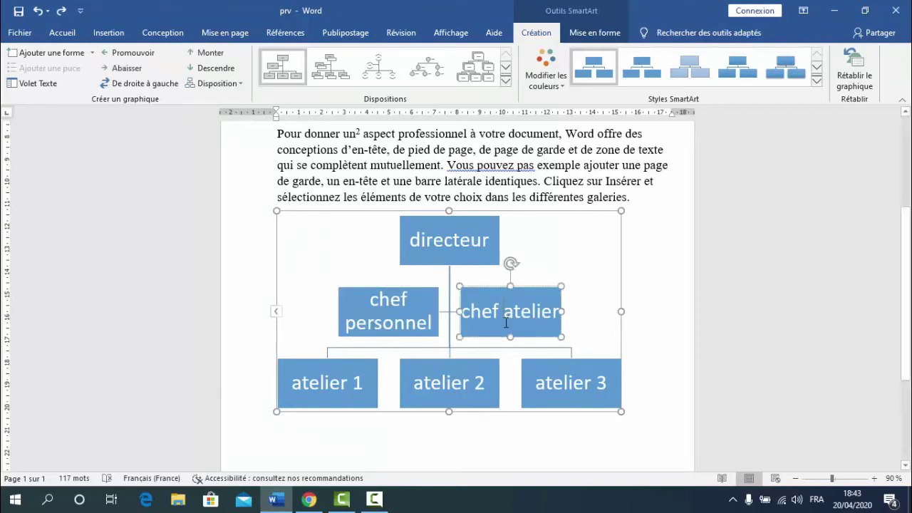
left_click(128, 68)
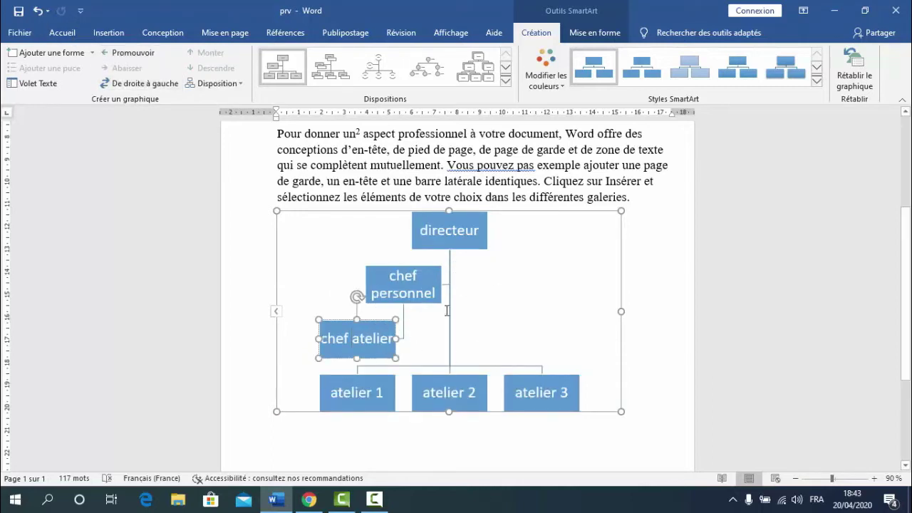
left_click(37, 10)
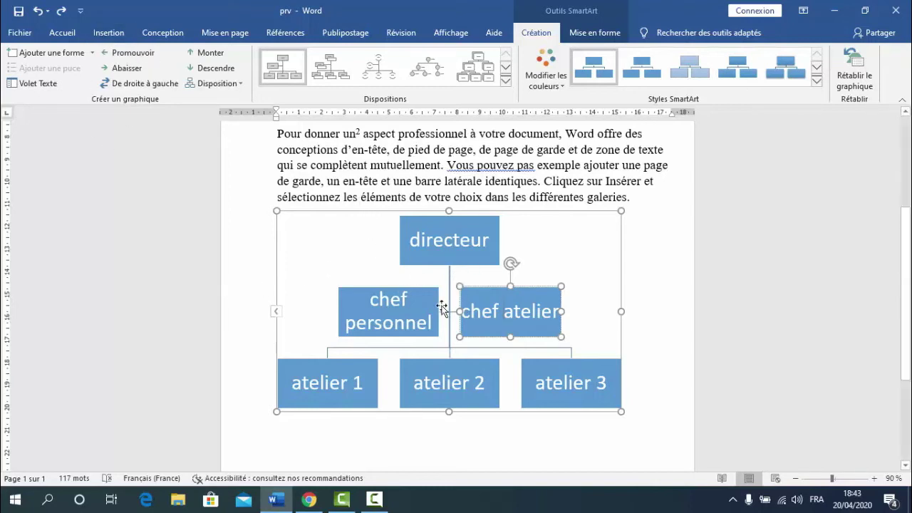
Step: Give directeur's branches the Retrait à gauche arrangement and mirror the chart right-to-left
left_click(238, 85)
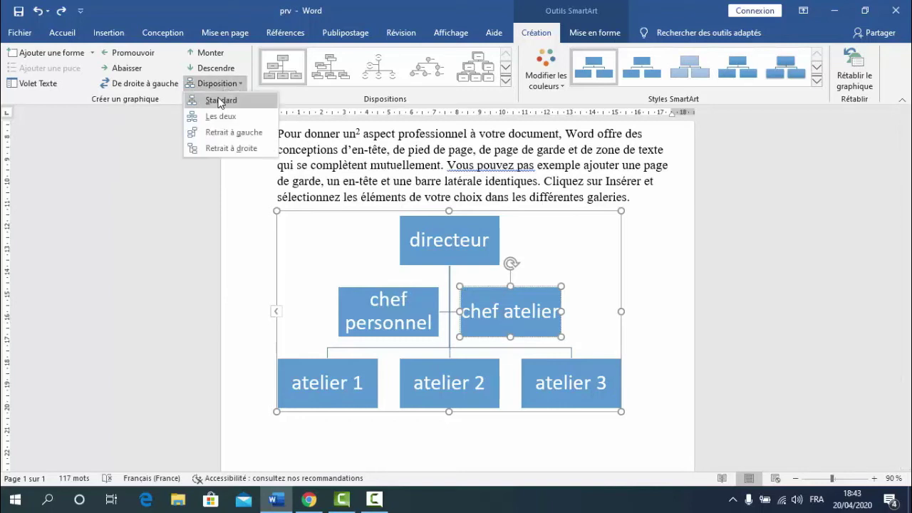
left_click(215, 133)
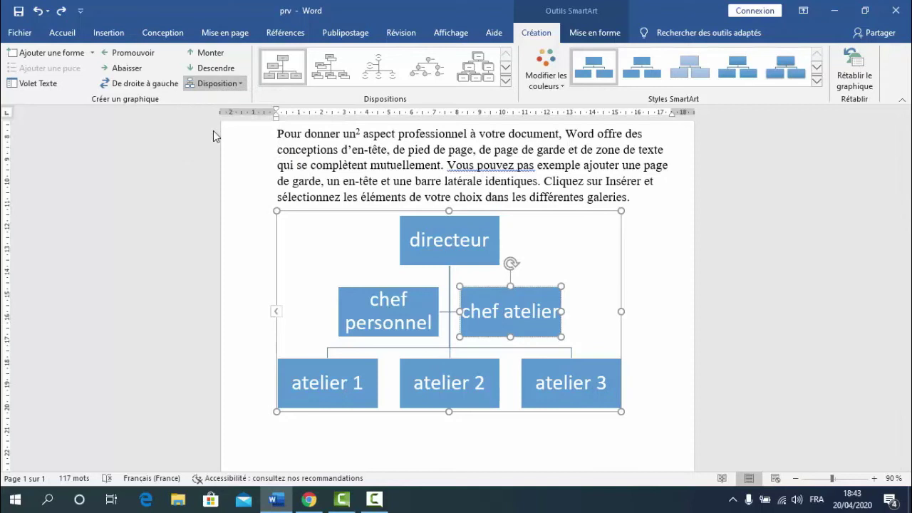
left_click(359, 246)
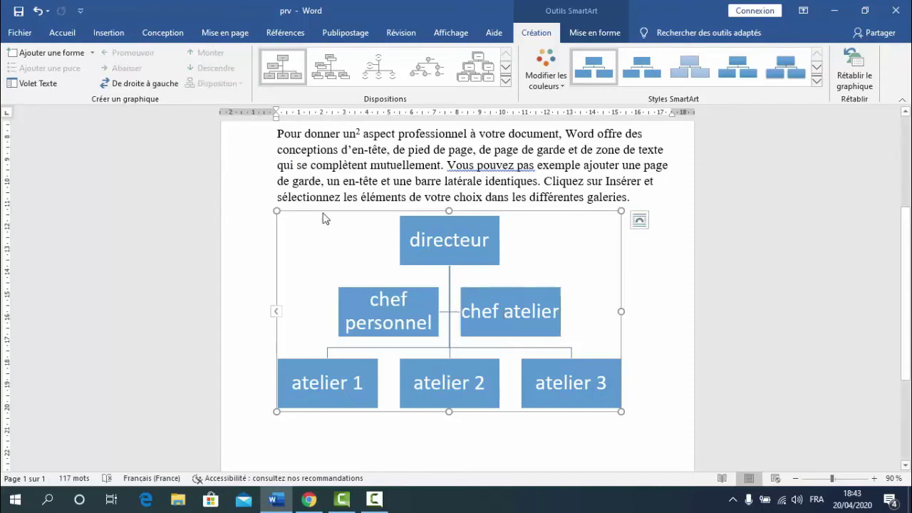
left_click(435, 238)
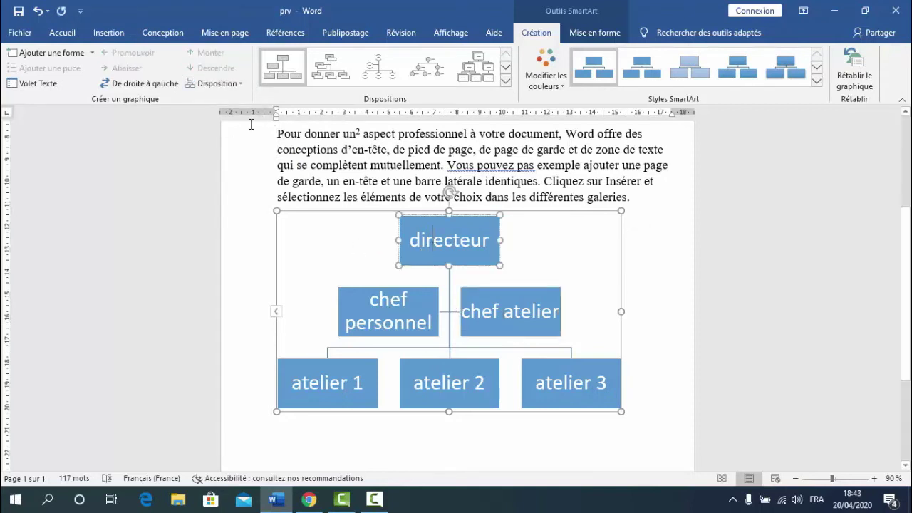
left_click(242, 84)
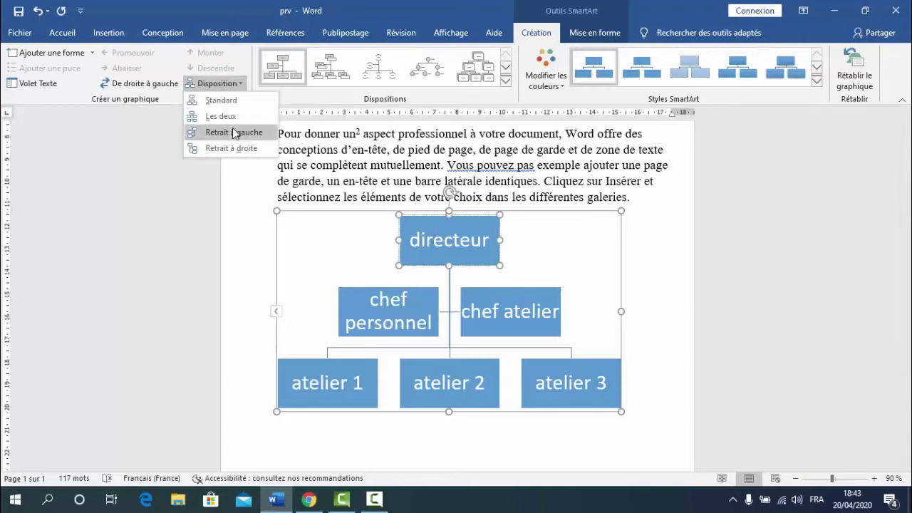
left_click(235, 134)
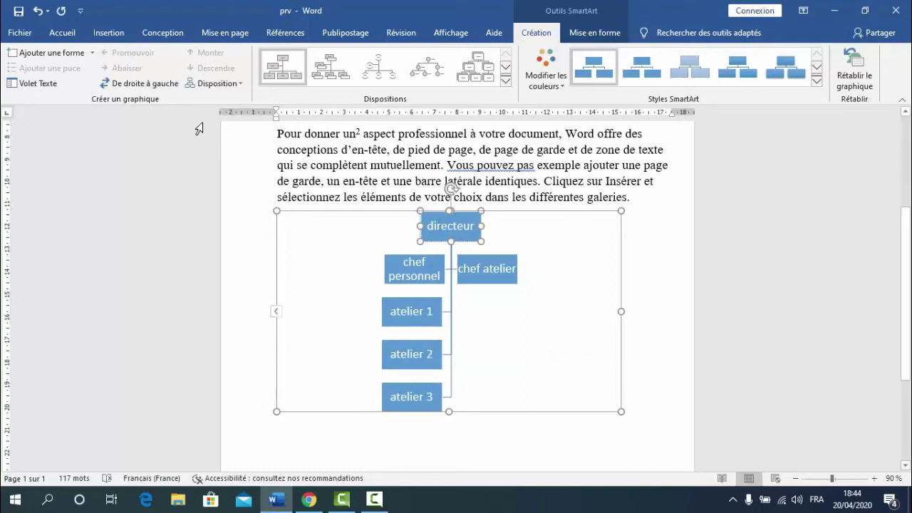
left_click(412, 267)
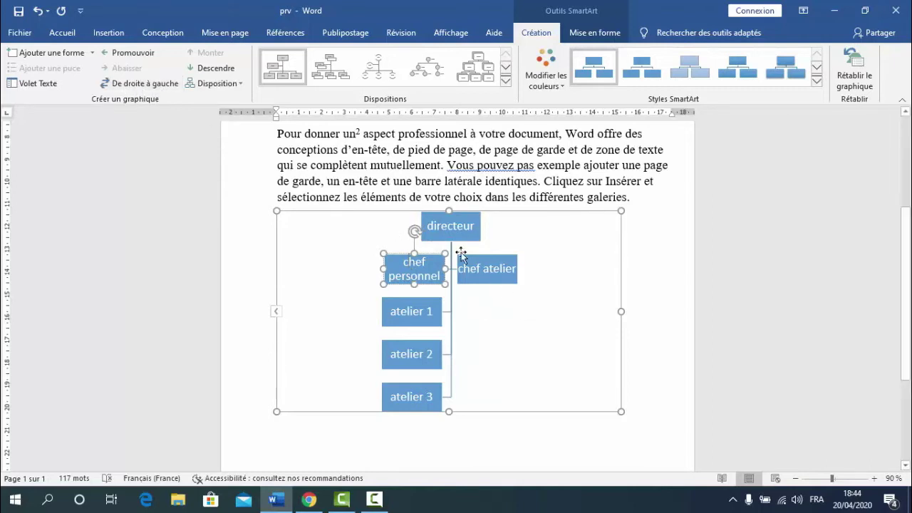
left_click(146, 83)
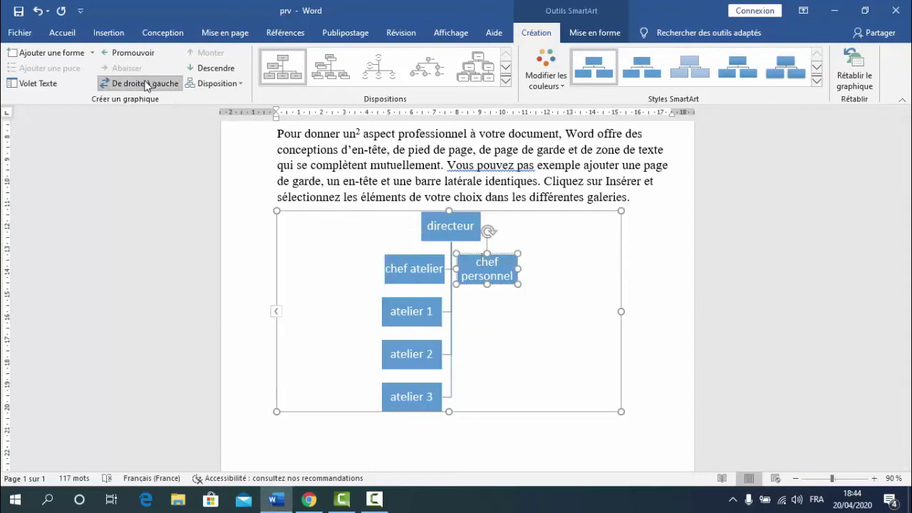
left_click(146, 84)
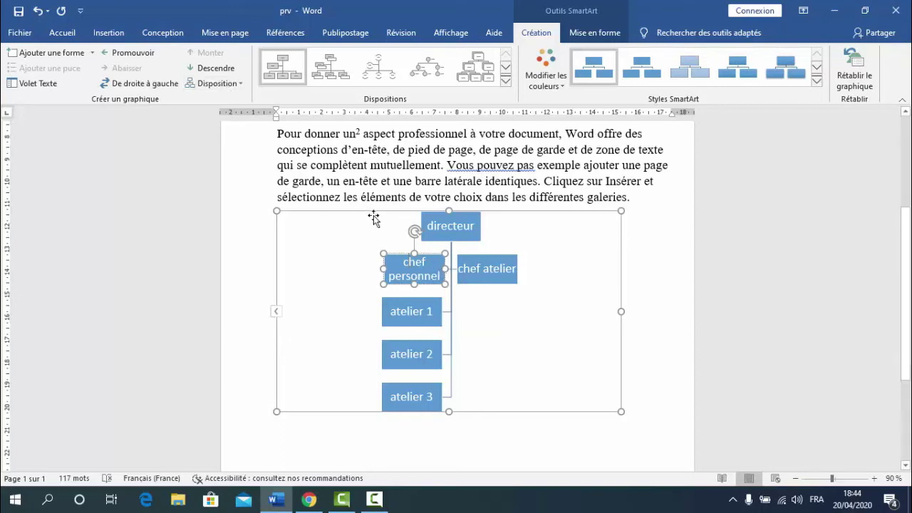
left_click(146, 84)
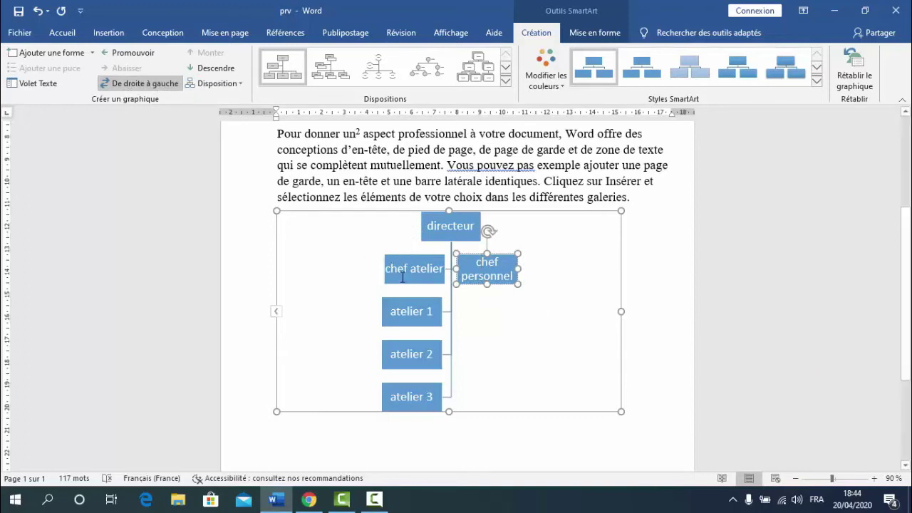
left_click(415, 354)
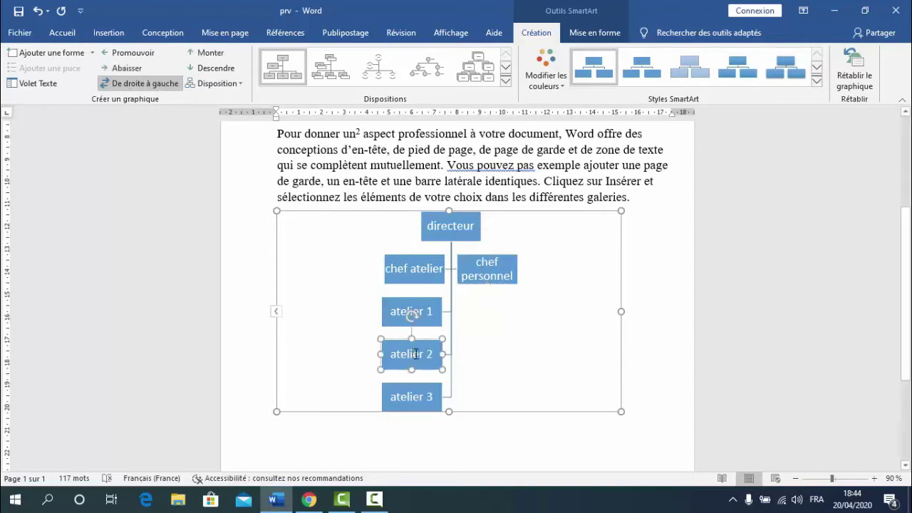
left_click(203, 52)
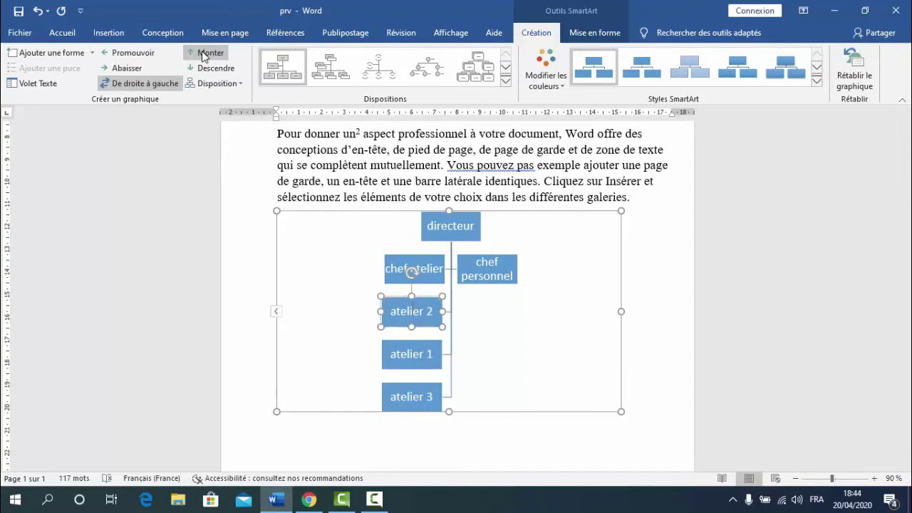
left_click(204, 70)
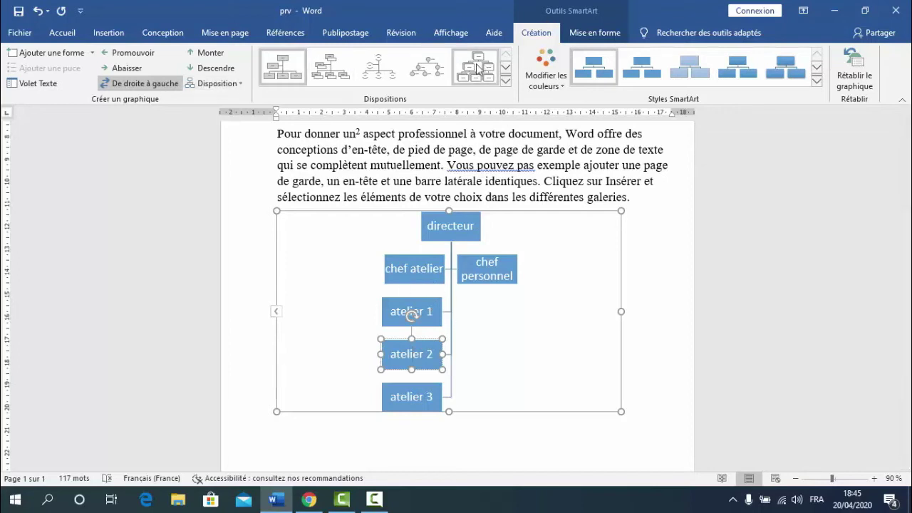
Step: Try several layouts, settling on Hiérarchie horizontale with directeur branching to five boxes
left_click(506, 83)
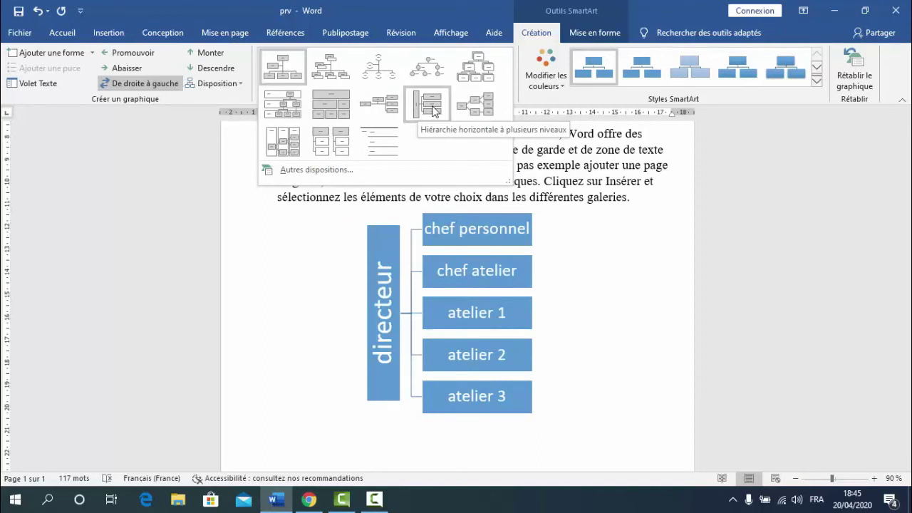
left_click(483, 105)
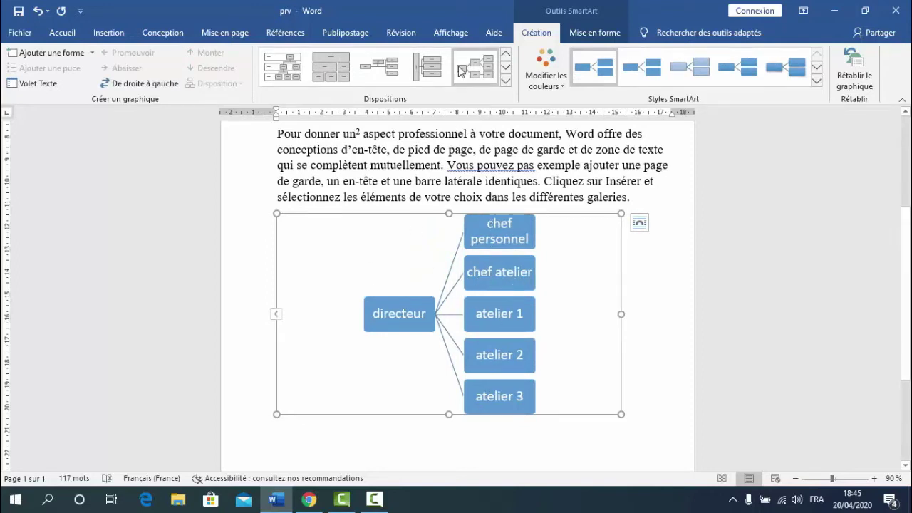
left_click(503, 80)
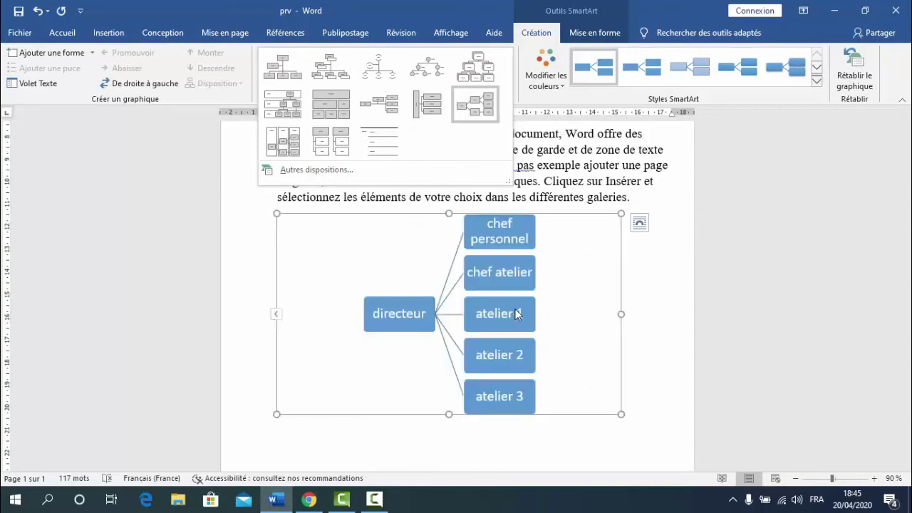
left_click(394, 242)
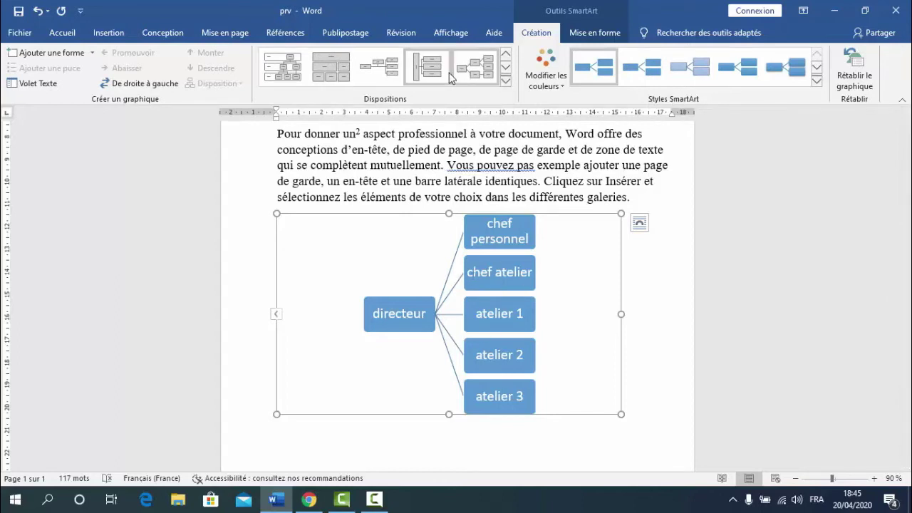
left_click(431, 70)
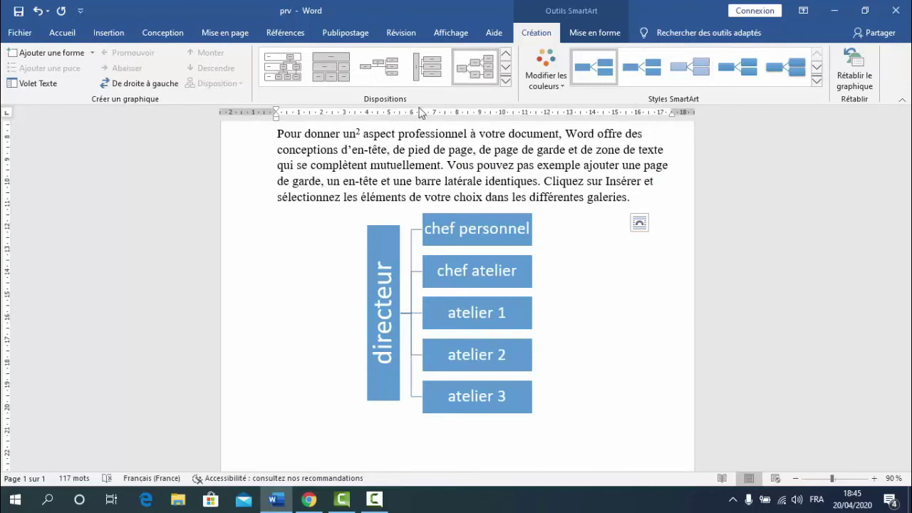
left_click(505, 84)
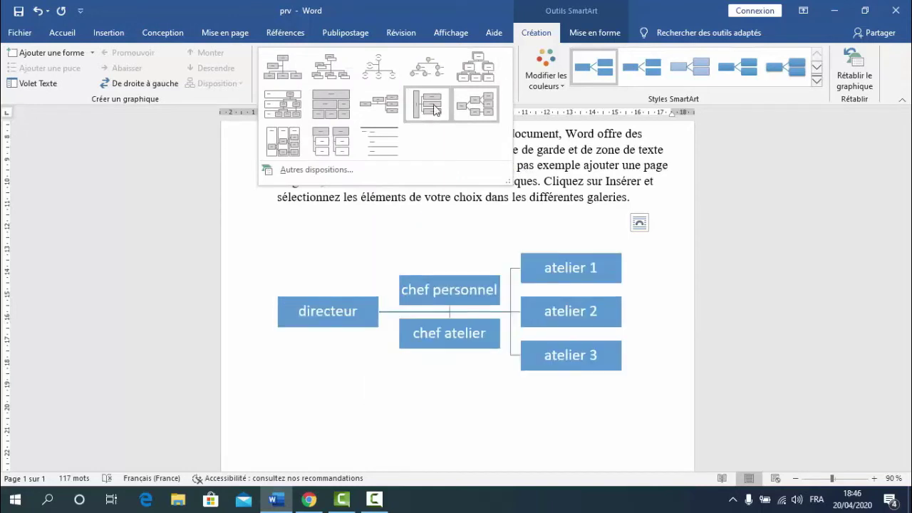
left_click(474, 114)
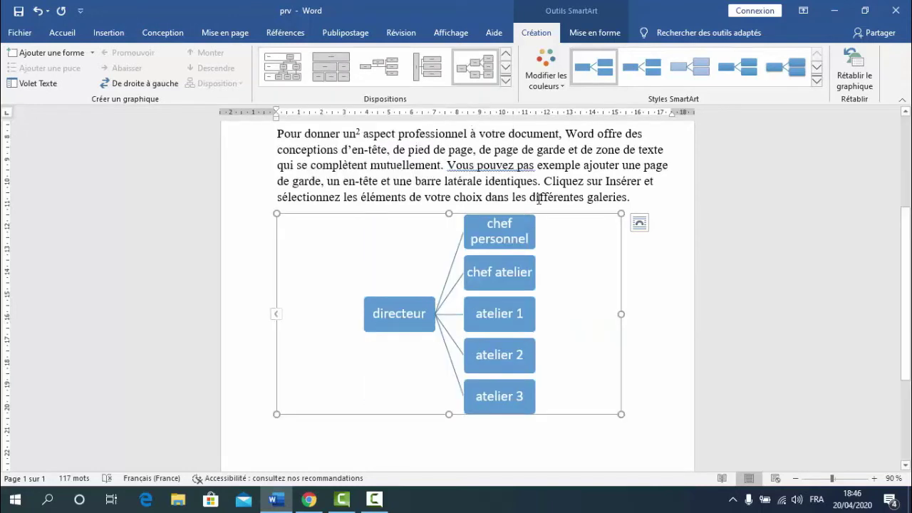
left_click(505, 81)
left_click(429, 114)
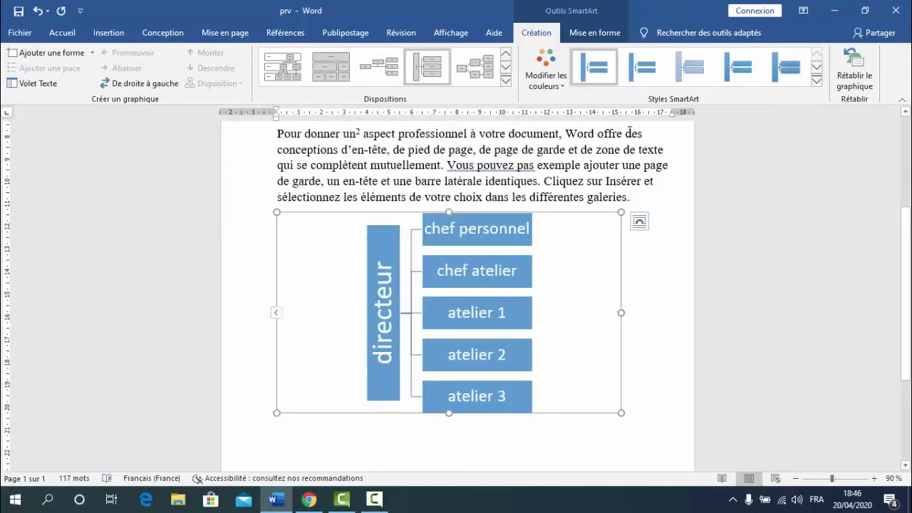
left_click(506, 80)
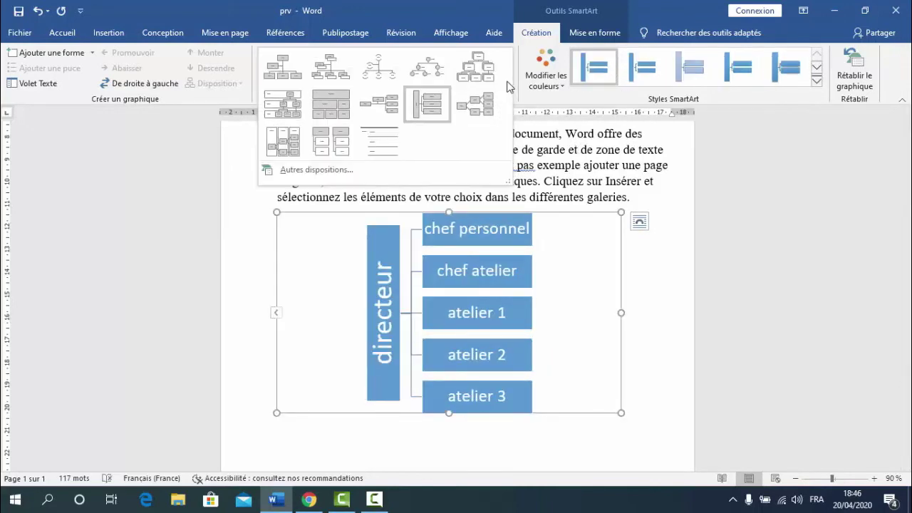
left_click(471, 107)
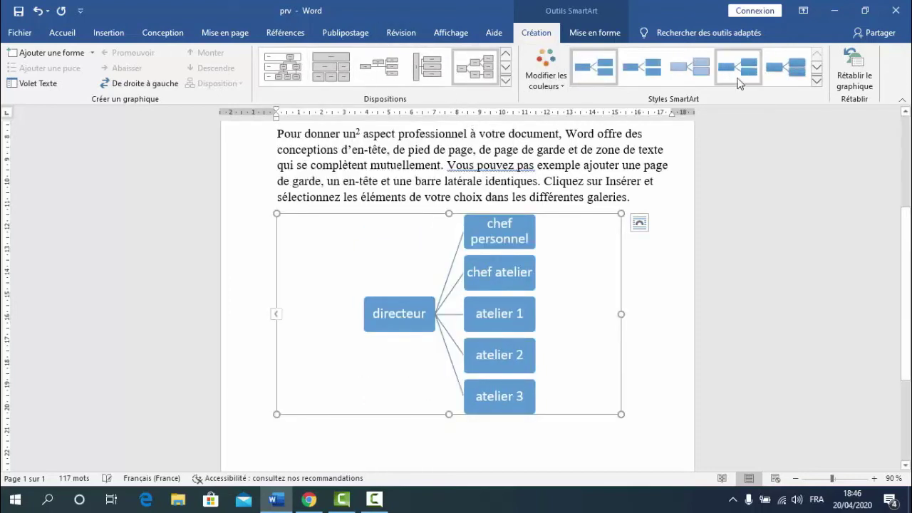
Step: Apply a bevelled 3D SmartArt style, previewing colour schemes but keeping the blue boxes
left_click(818, 82)
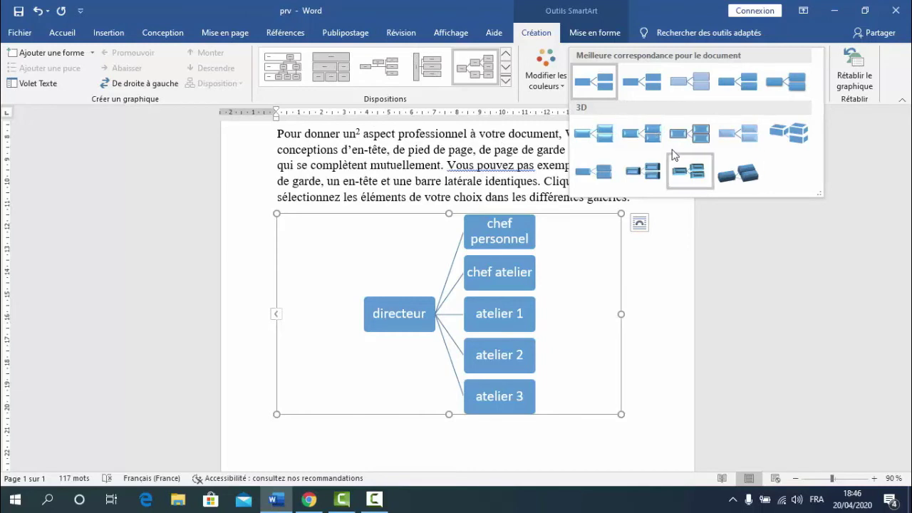
left_click(758, 255)
left_click(568, 86)
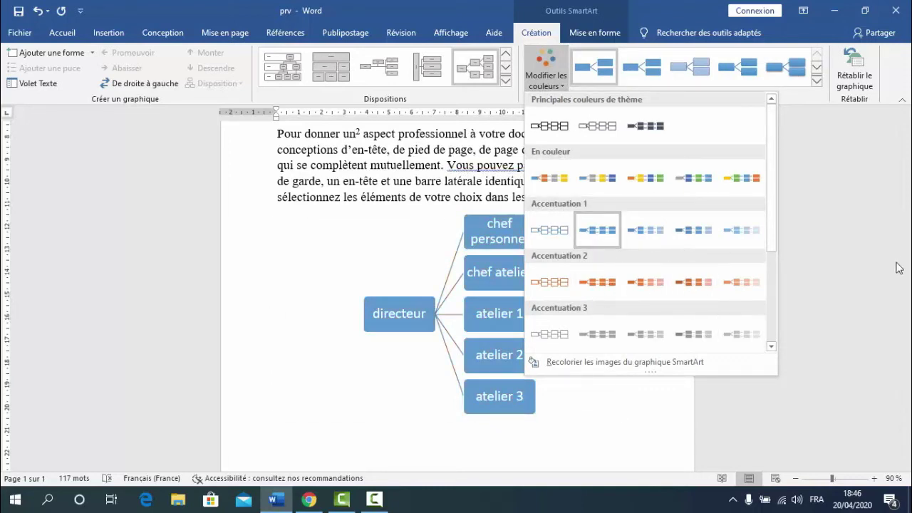
key("Escape")
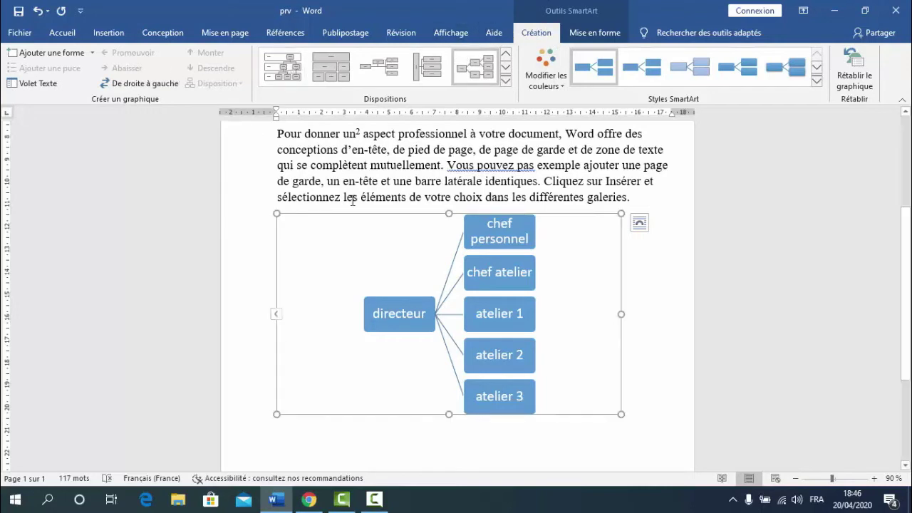
left_click(817, 84)
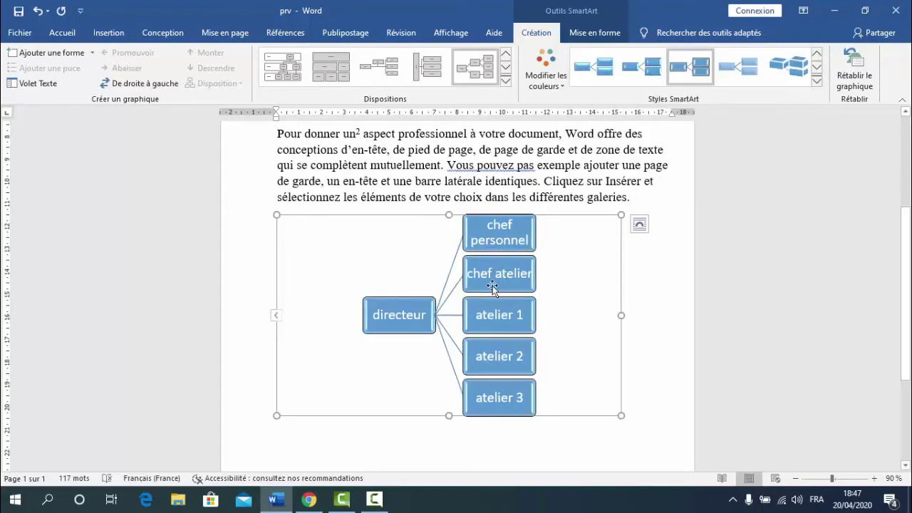
left_click(562, 85)
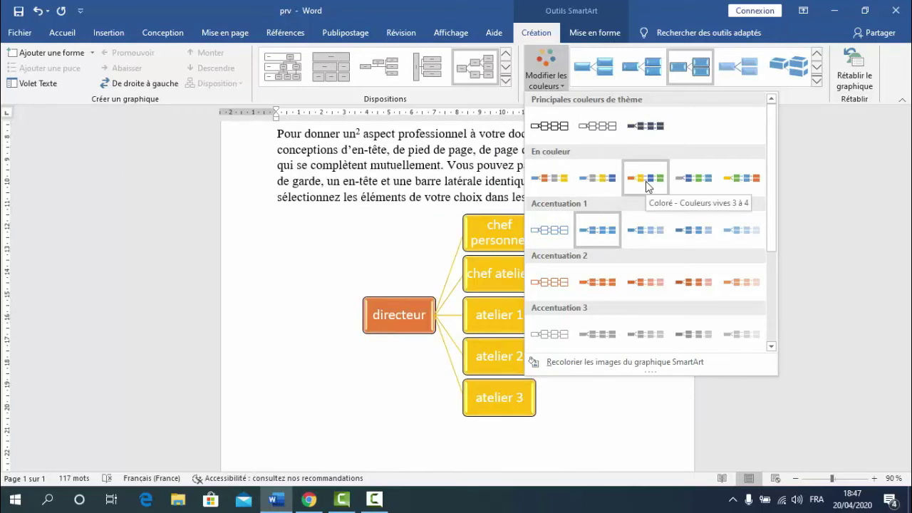
left_click(335, 267)
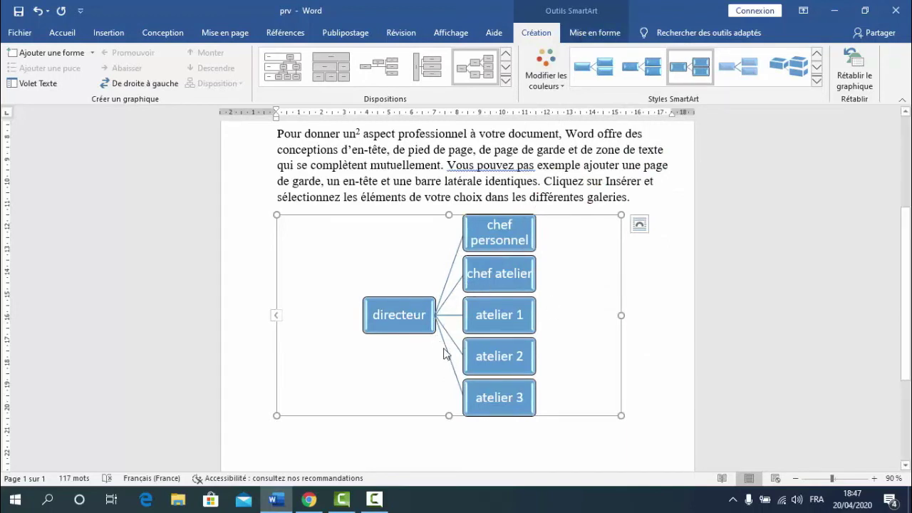
Step: Select the 'chef atelier' box and open the Modifier la forme shape gallery
left_click(588, 36)
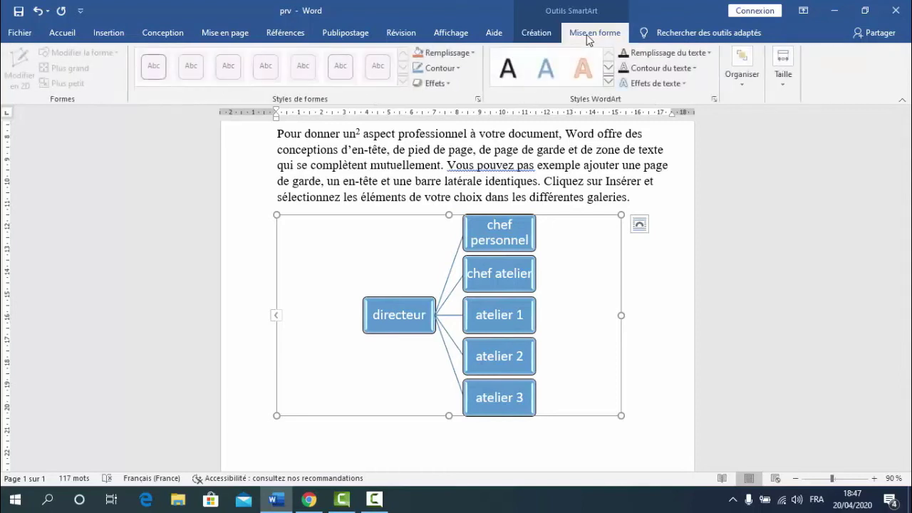
left_click(484, 288)
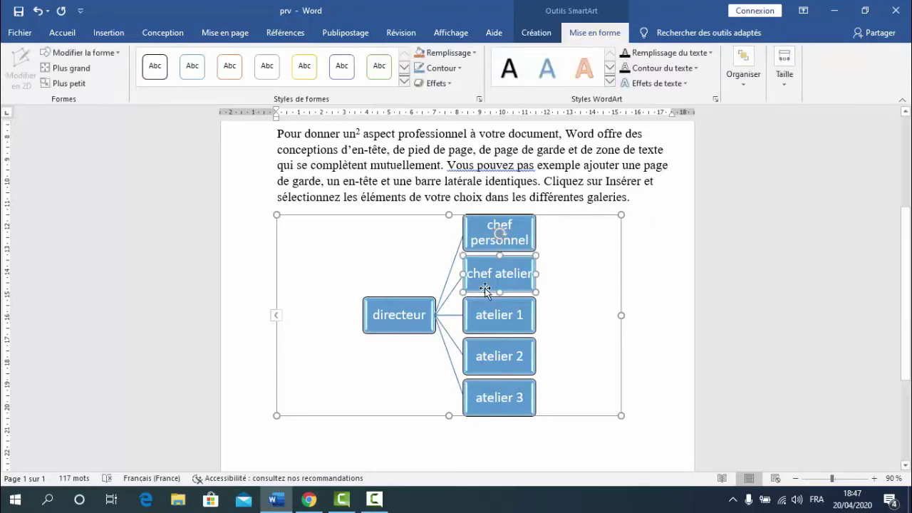
scroll(484, 289, "up", 5)
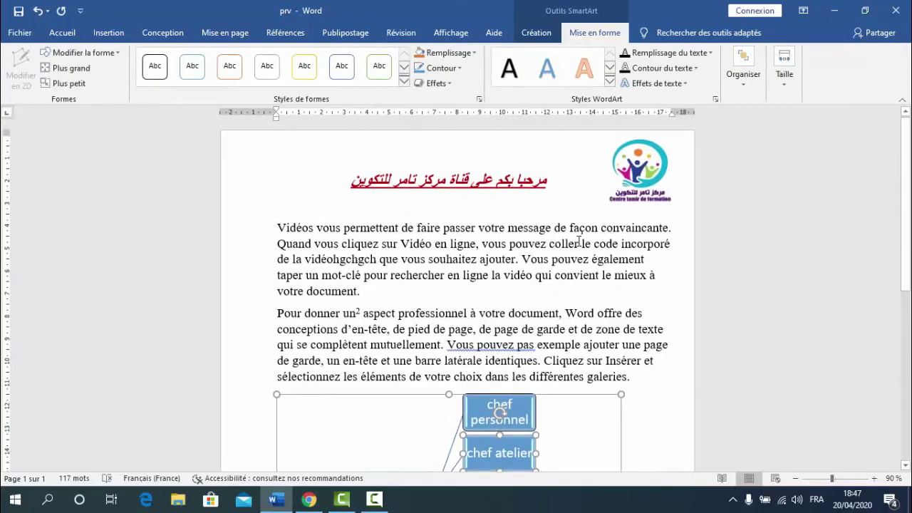
left_click_drag(908, 201, 907, 248)
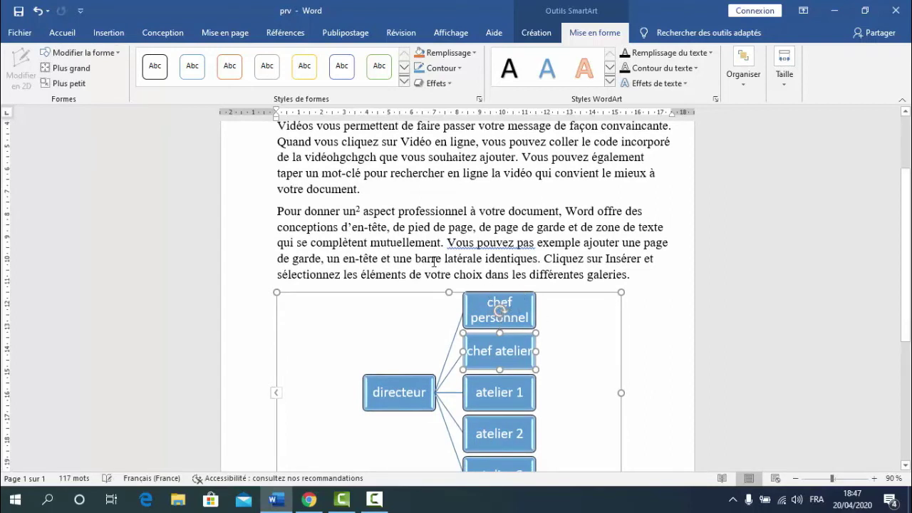
left_click(120, 53)
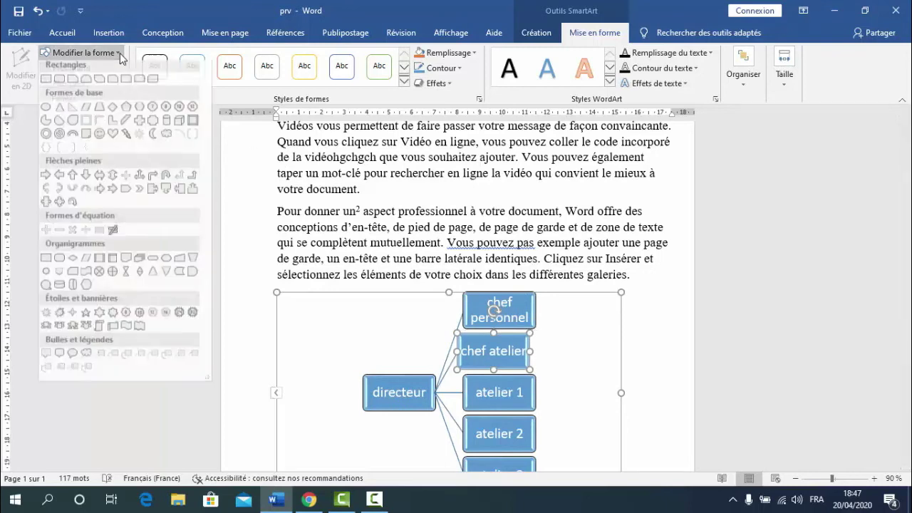
Step: Apply the Hiérarchie layout and the fourth, flat SmartArt style to the whole org chart
left_click(502, 413)
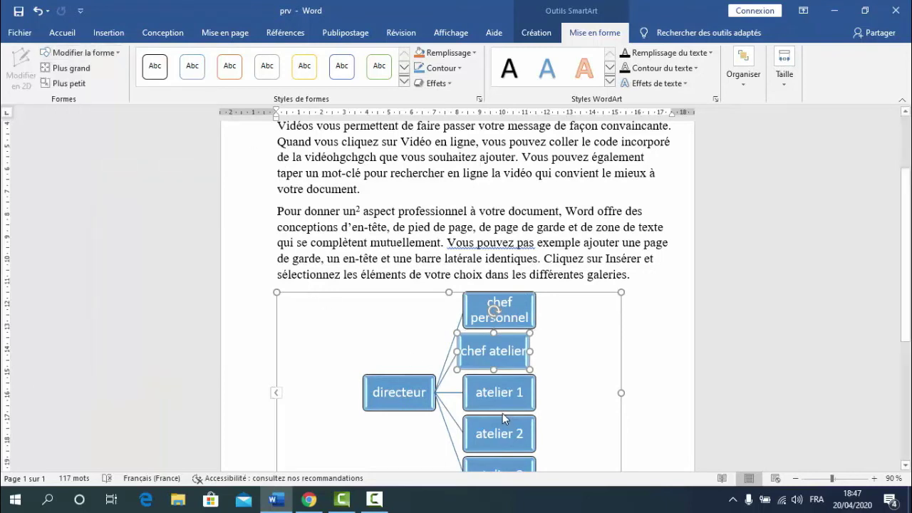
left_click(550, 36)
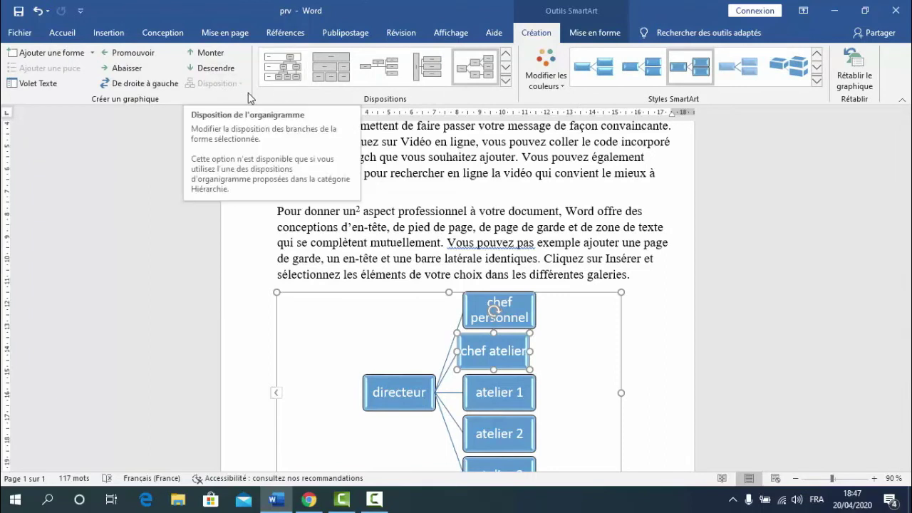
left_click(400, 362)
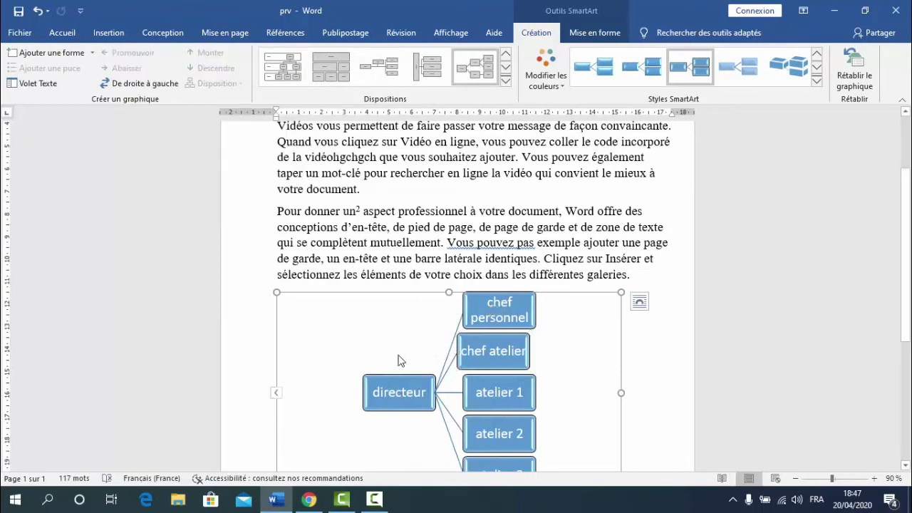
left_click(506, 80)
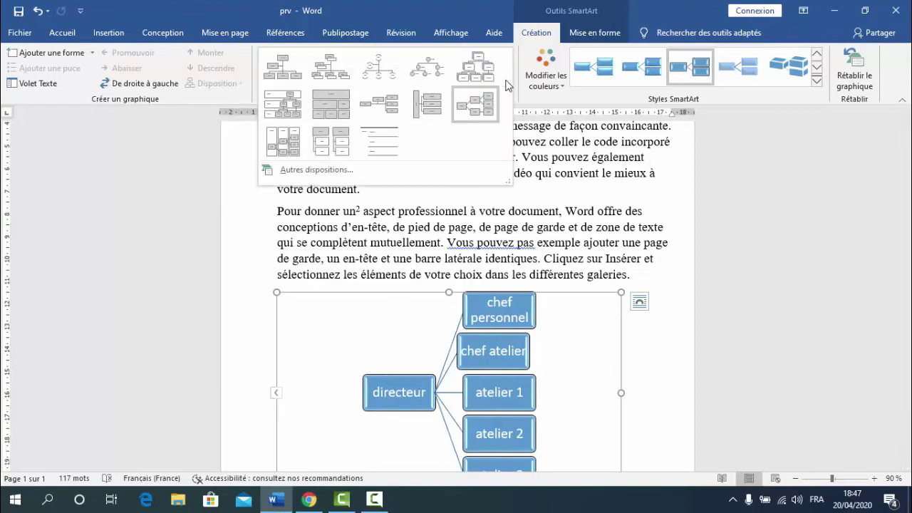
left_click(295, 75)
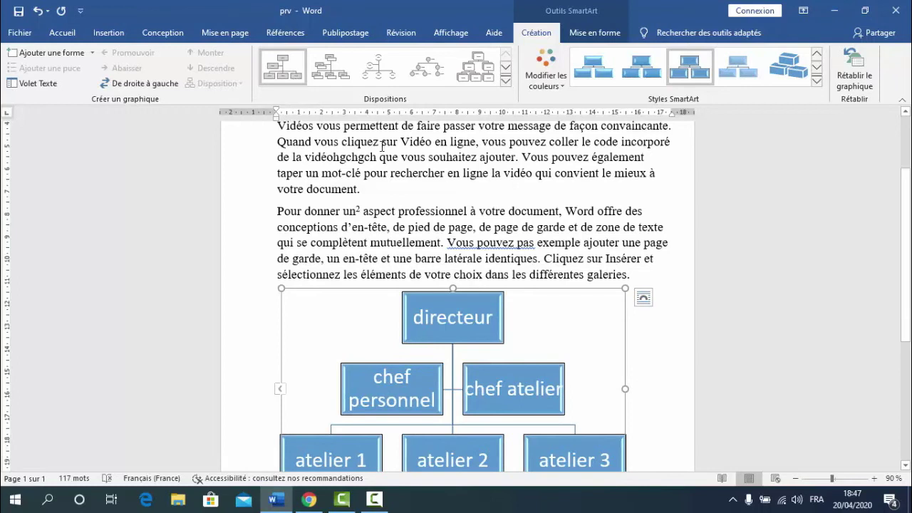
left_click(817, 81)
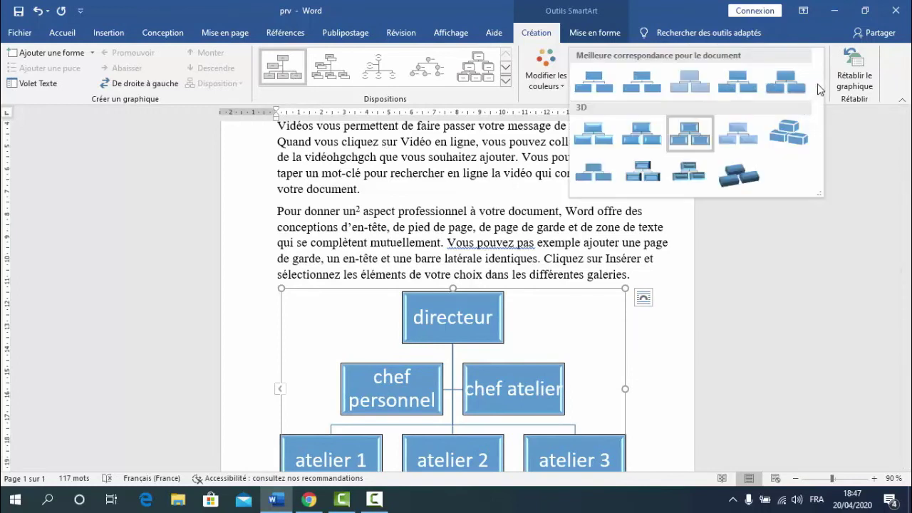
left_click(741, 98)
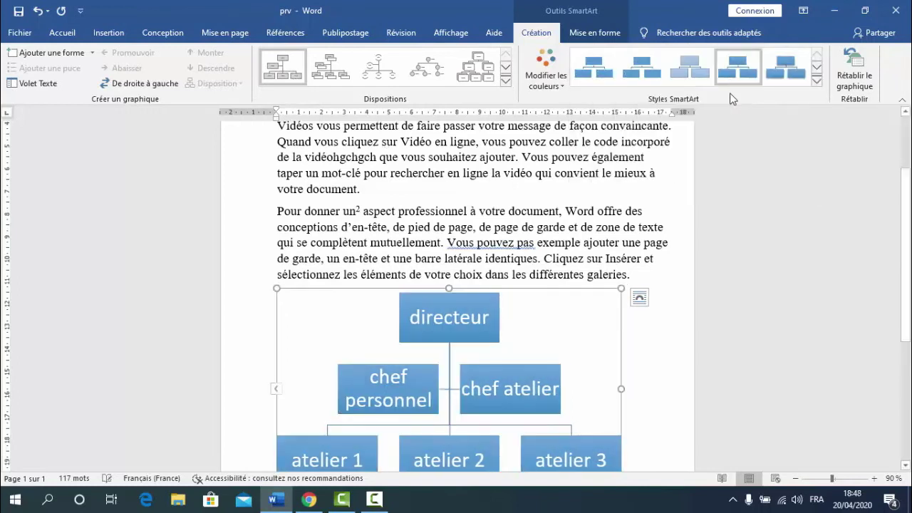
Step: Turn the directeur box into a 'Légende : flèche vers le bas' callout shape
left_click(586, 36)
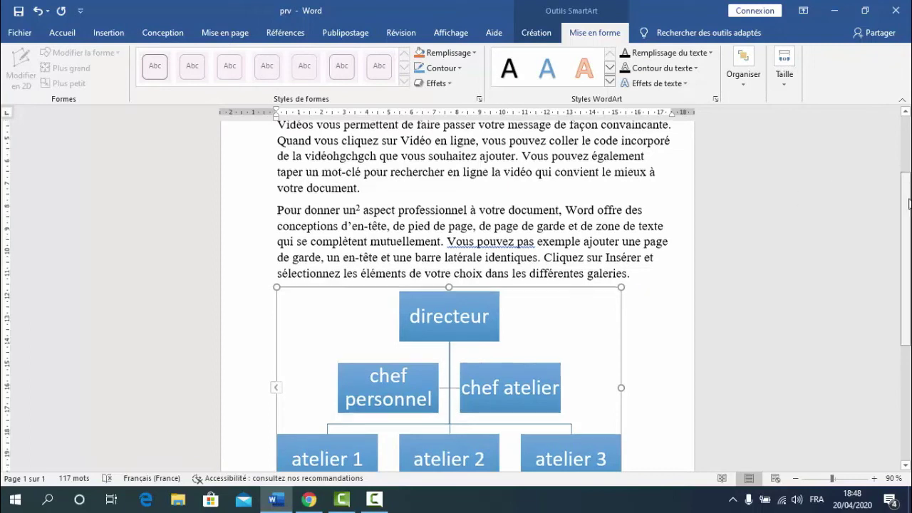
scroll(909, 193, "down", 1)
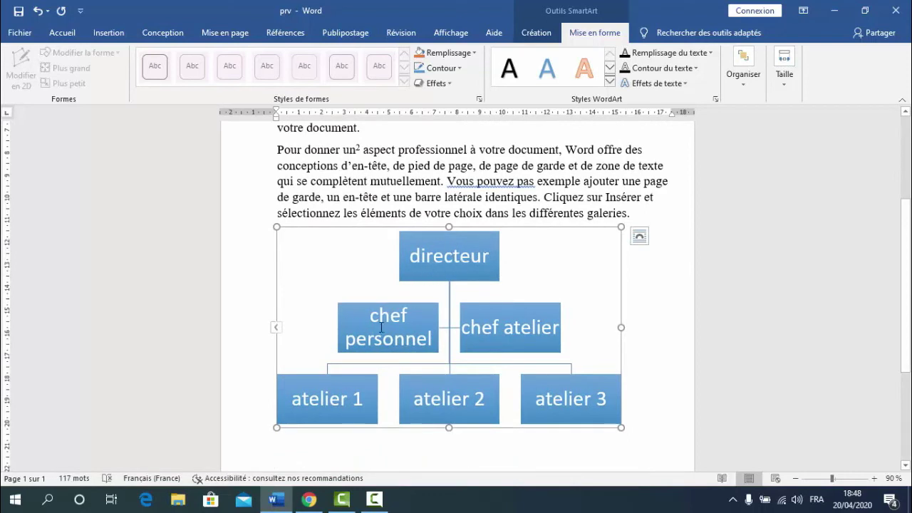
left_click(459, 254)
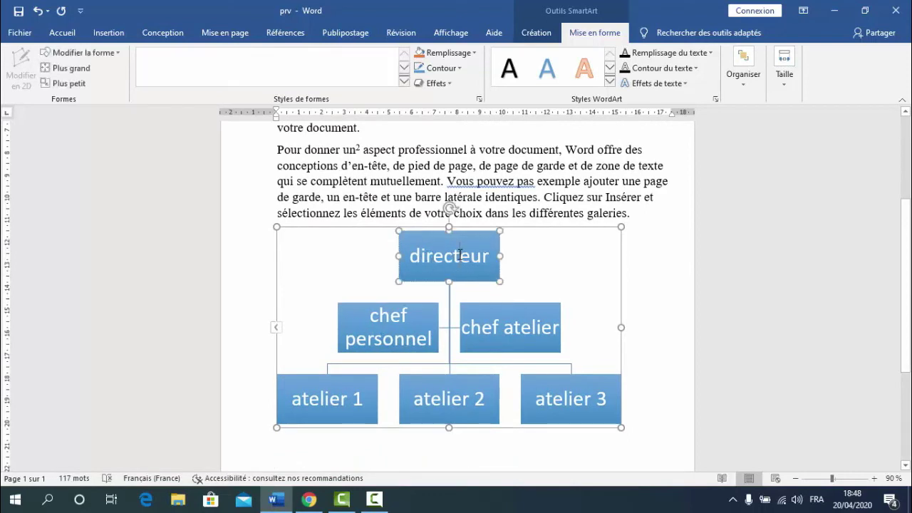
left_click(119, 53)
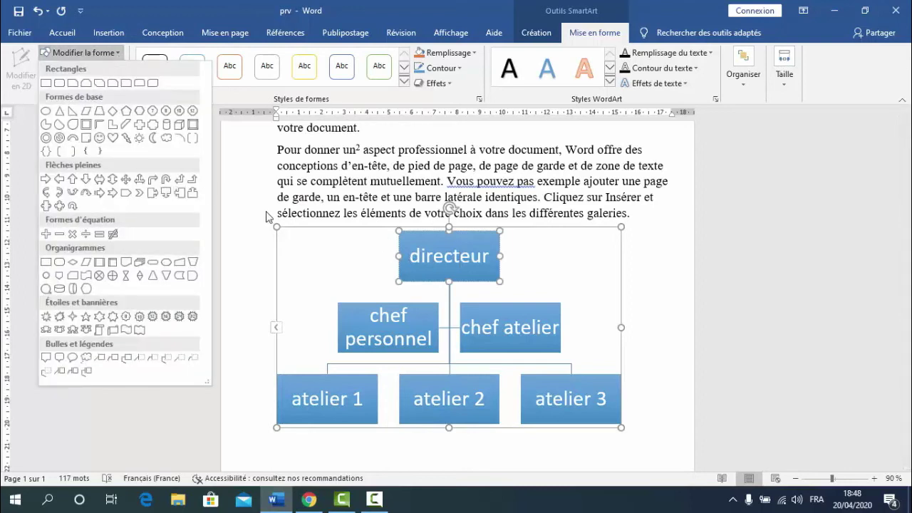
left_click(166, 193)
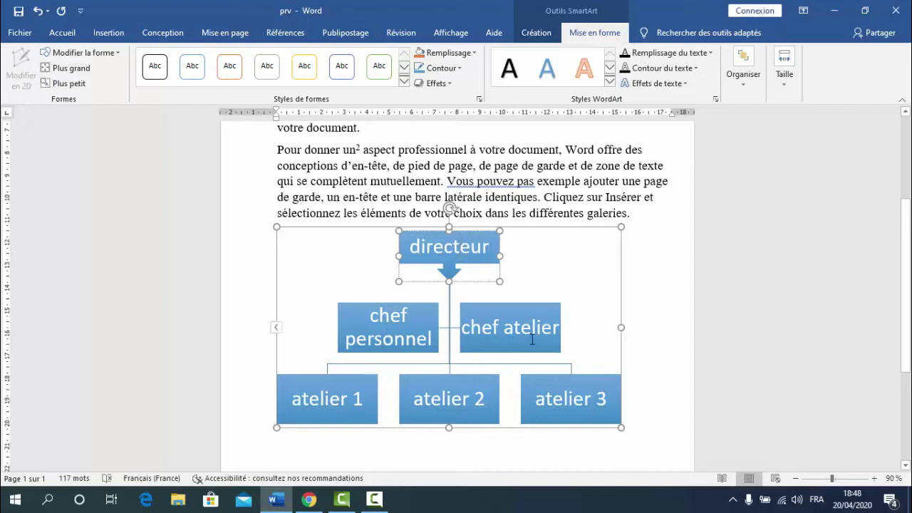
Step: Make the directeur callout slightly smaller: Plus grand once, then Plus petit twice
left_click(79, 69)
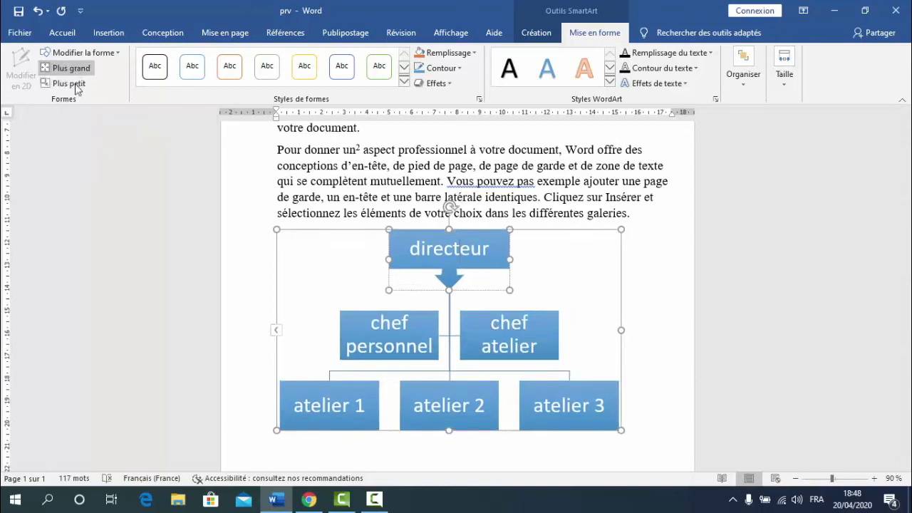
left_click(77, 85)
left_click(77, 87)
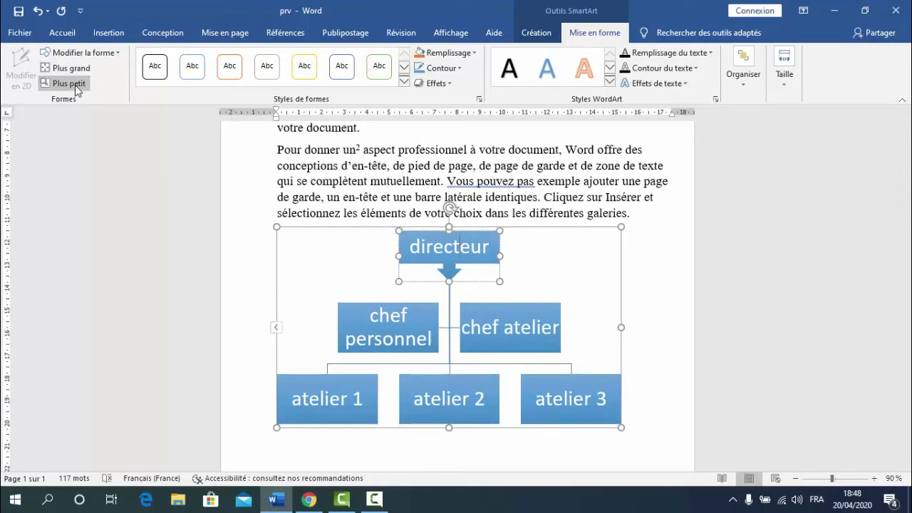
left_click(118, 57)
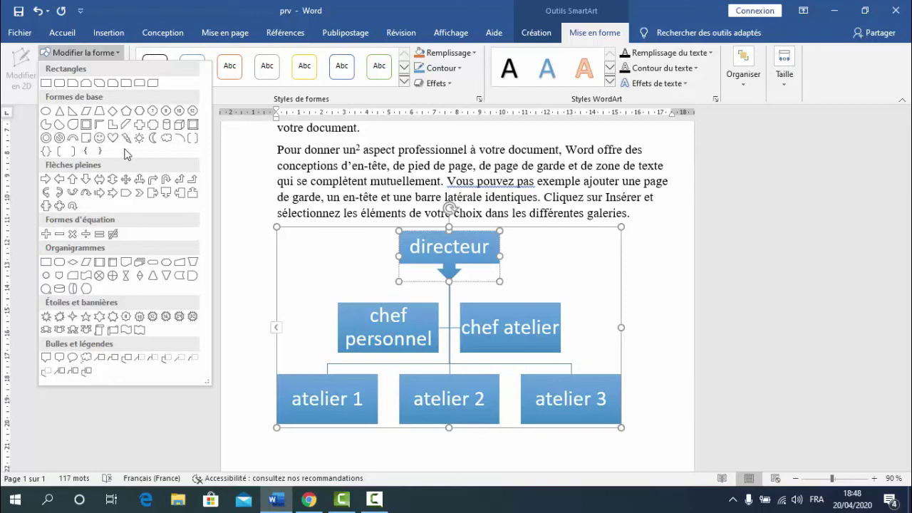
left_click(32, 238)
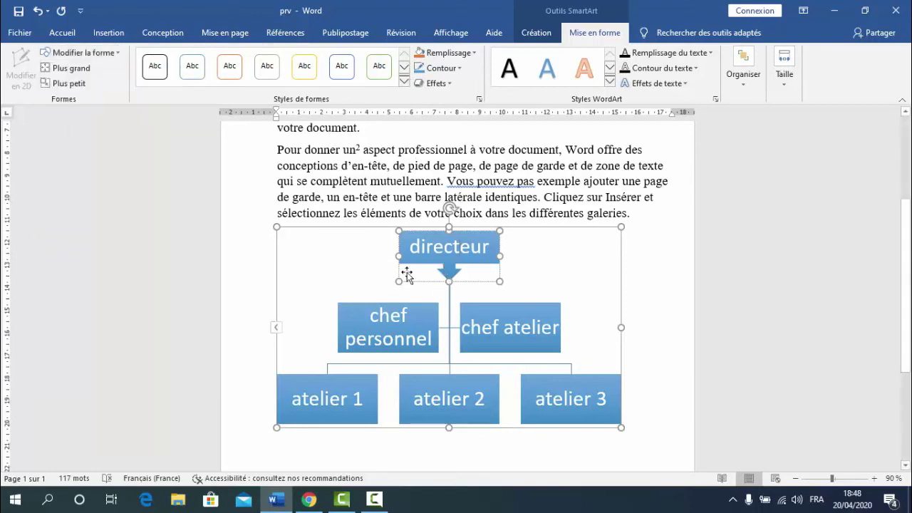
Step: Apply the green 'Remplissage couleur - Vert, 6 accentué' shape style to the directeur callout
left_click(404, 81)
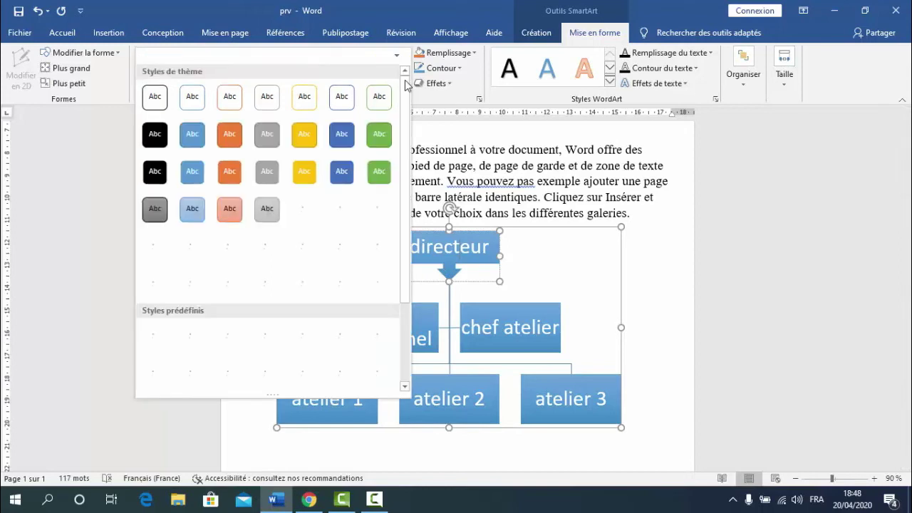
left_click(624, 247)
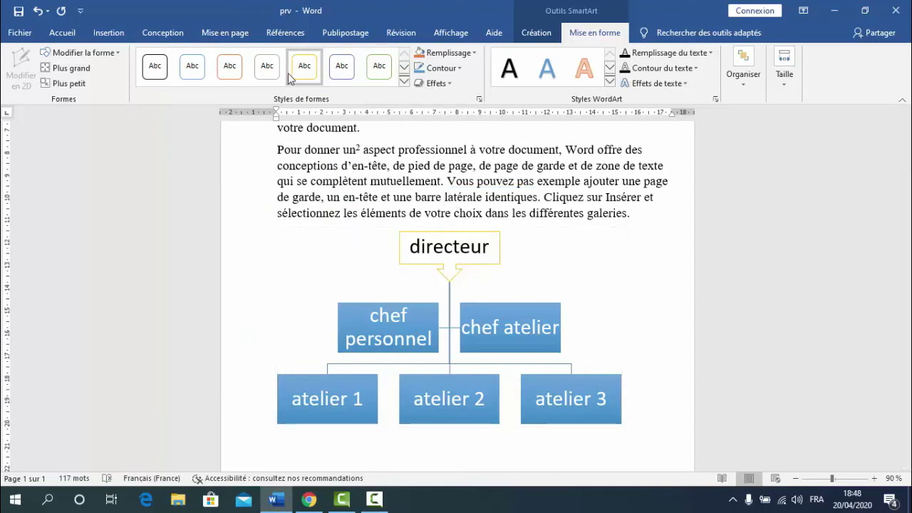
left_click(404, 83)
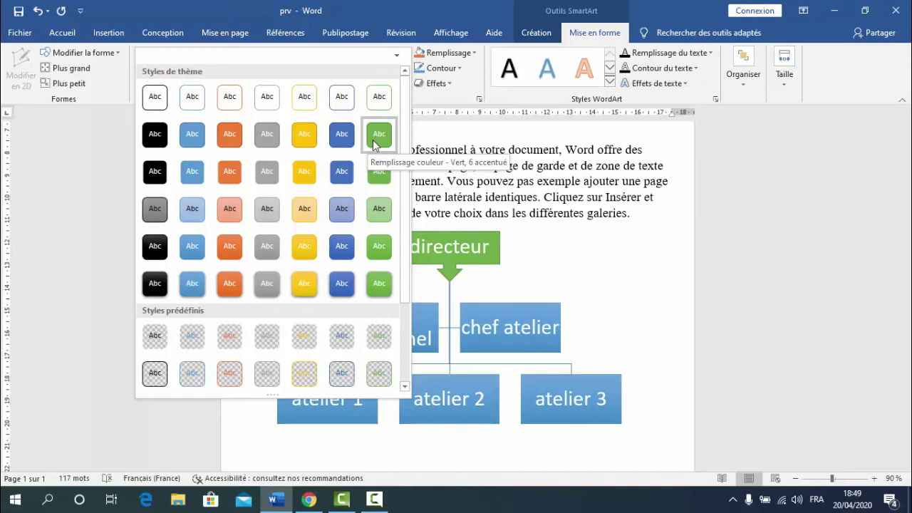
left_click(374, 144)
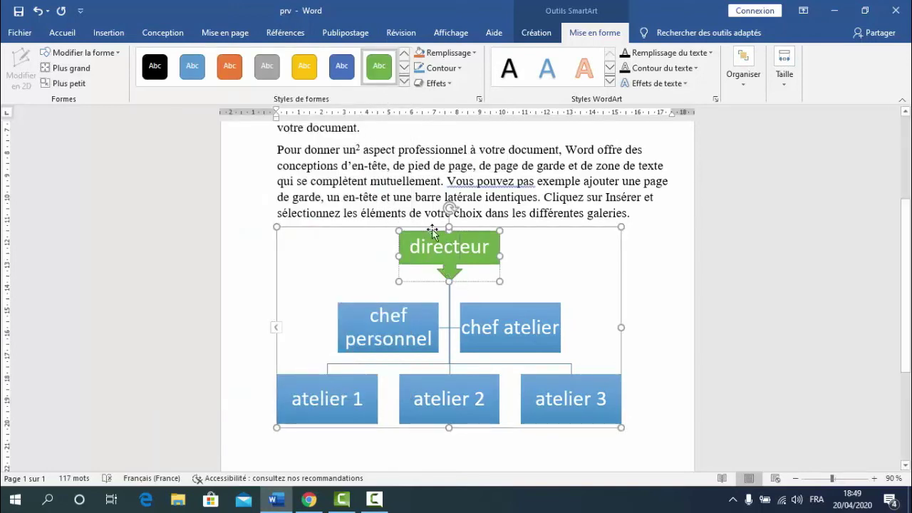
left_click(404, 81)
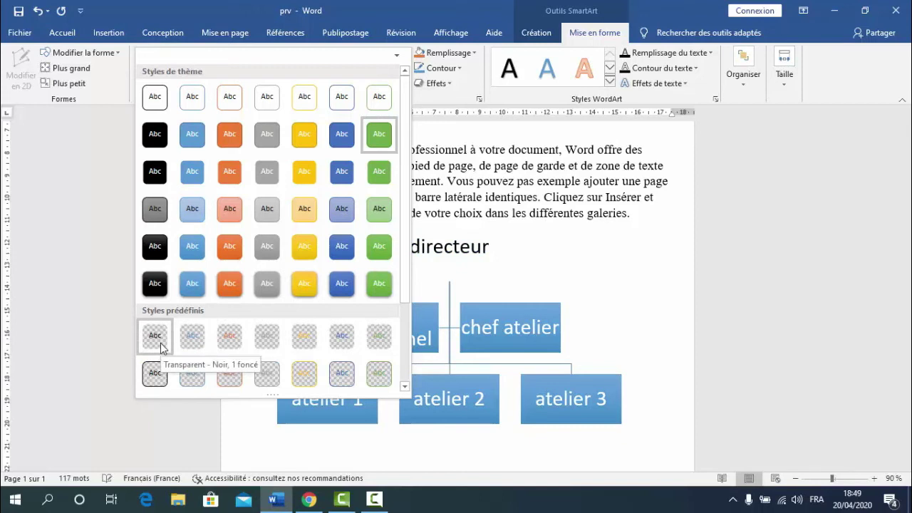
left_click(528, 320)
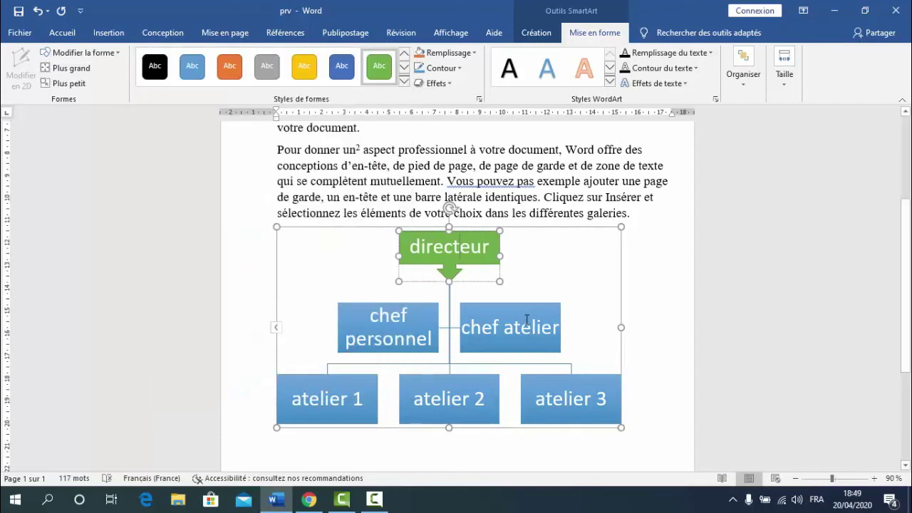
Step: Make the chef atelier box yellow, checking the Remplissage and Contour menus without changes
left_click(528, 321)
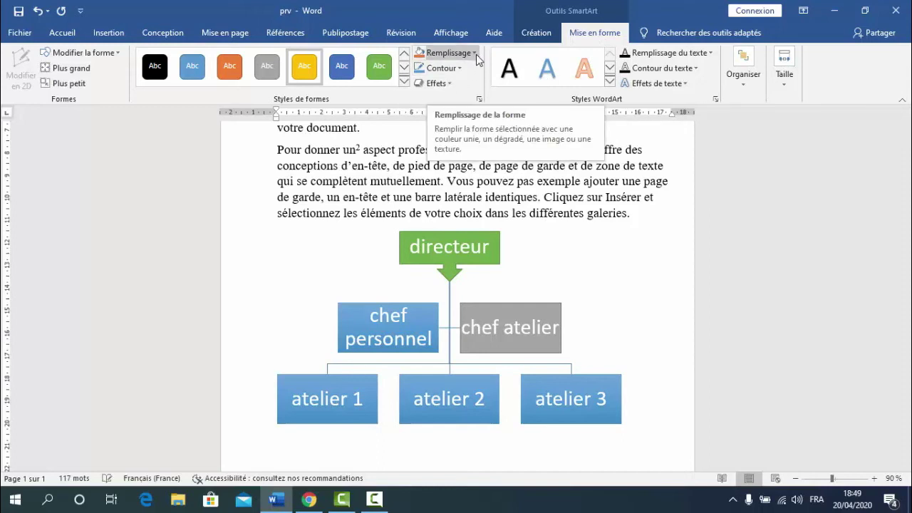
left_click(476, 54)
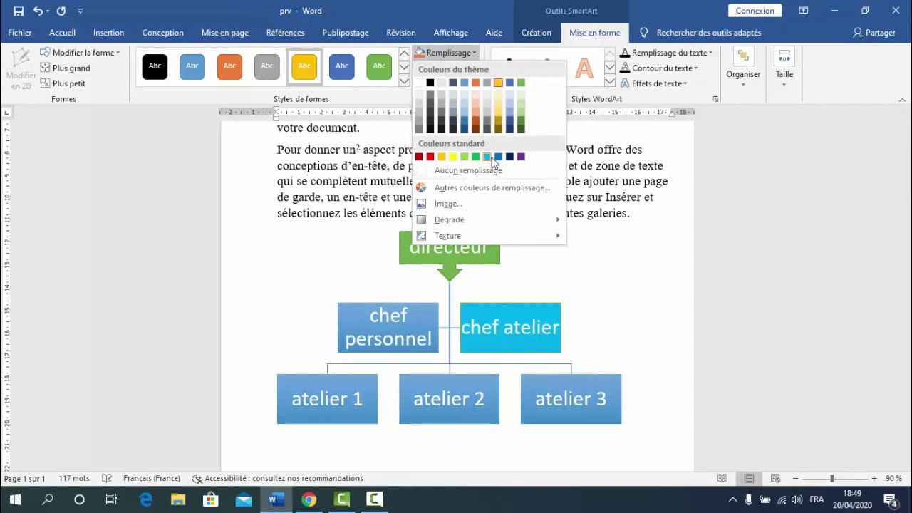
left_click(601, 216)
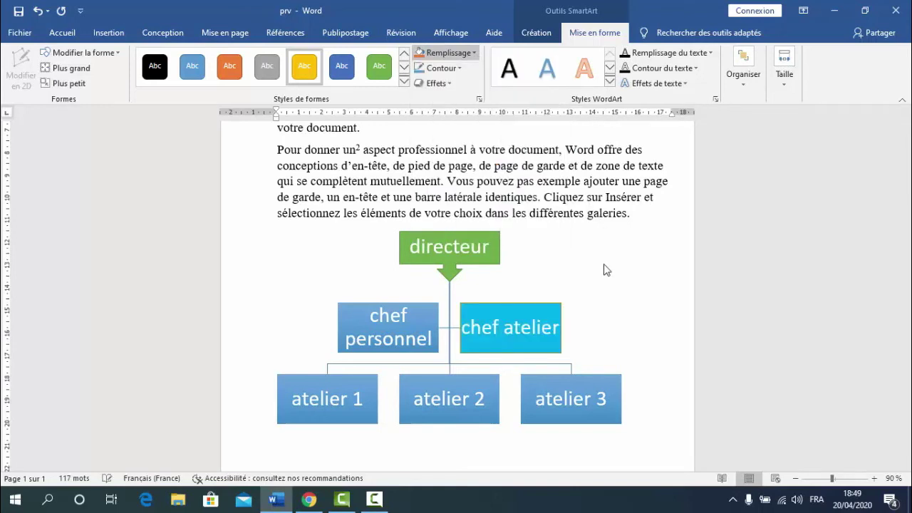
left_click(461, 70)
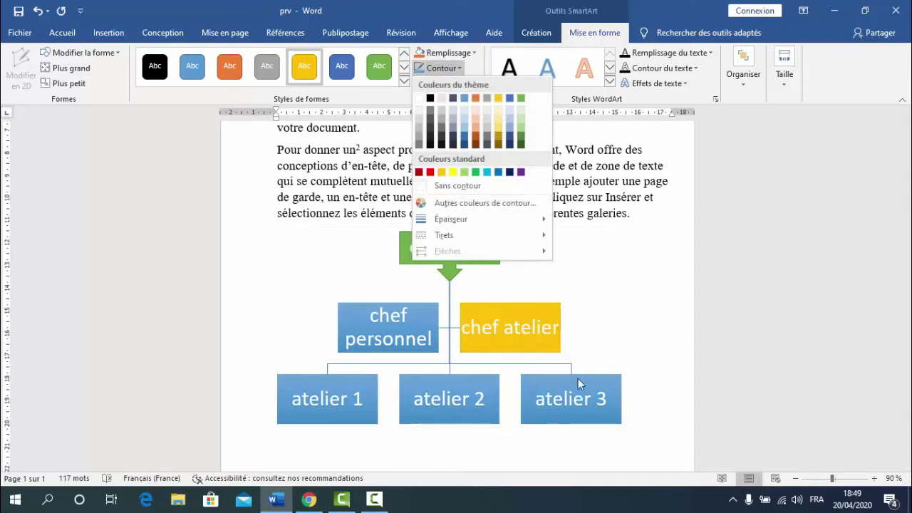
left_click(588, 290)
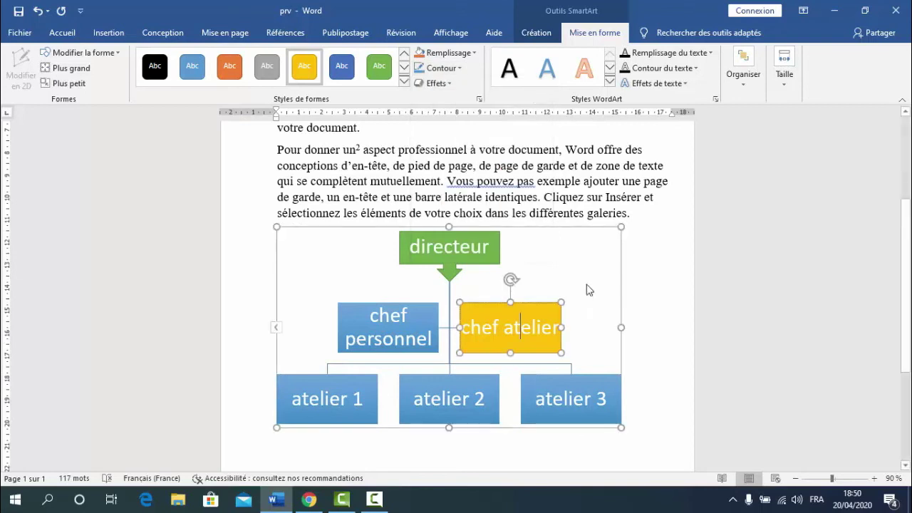
Step: Add the first Réflexion effect variation beneath the chef atelier shape
left_click(449, 85)
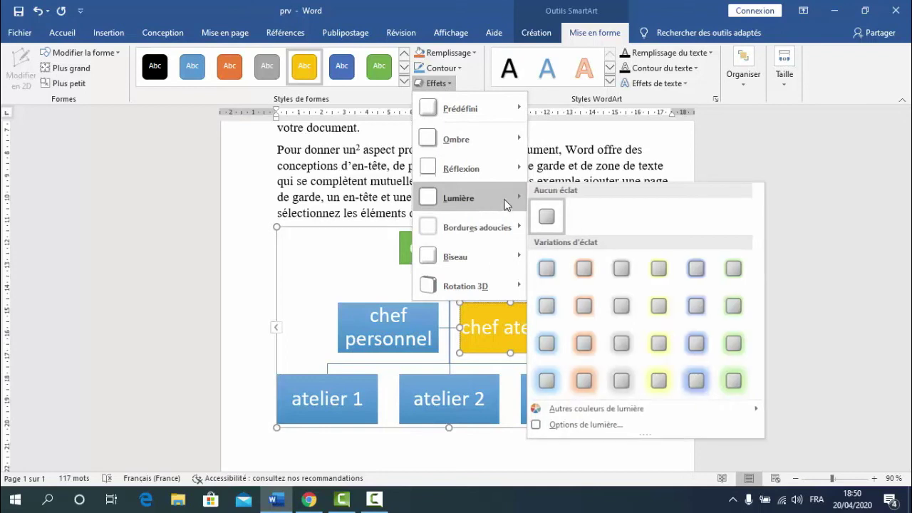
mouse_move(502, 172)
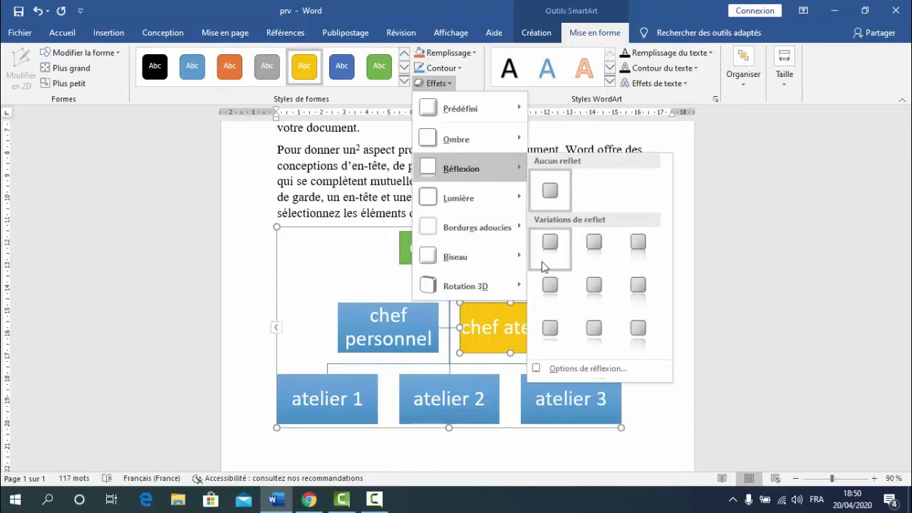
left_click(594, 292)
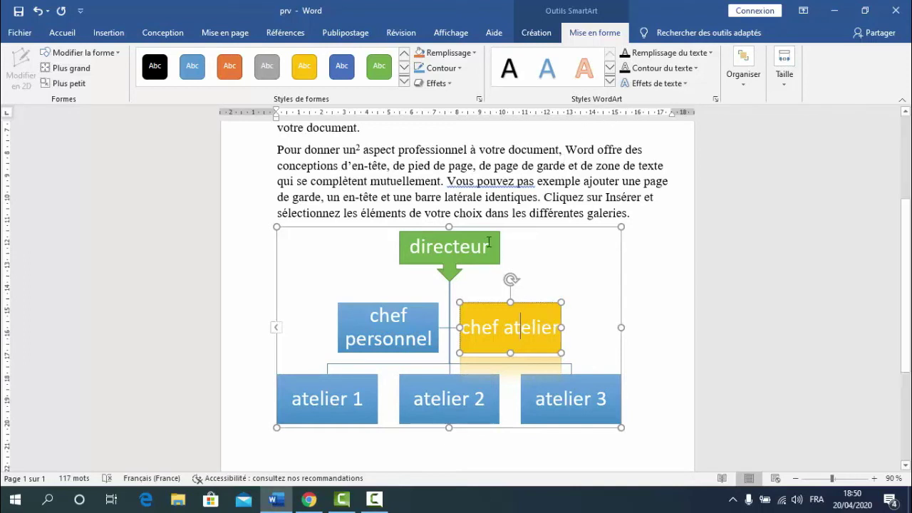
Step: Apply the black-fill, white-outline WordArt style to the directeur label
double_click(454, 248)
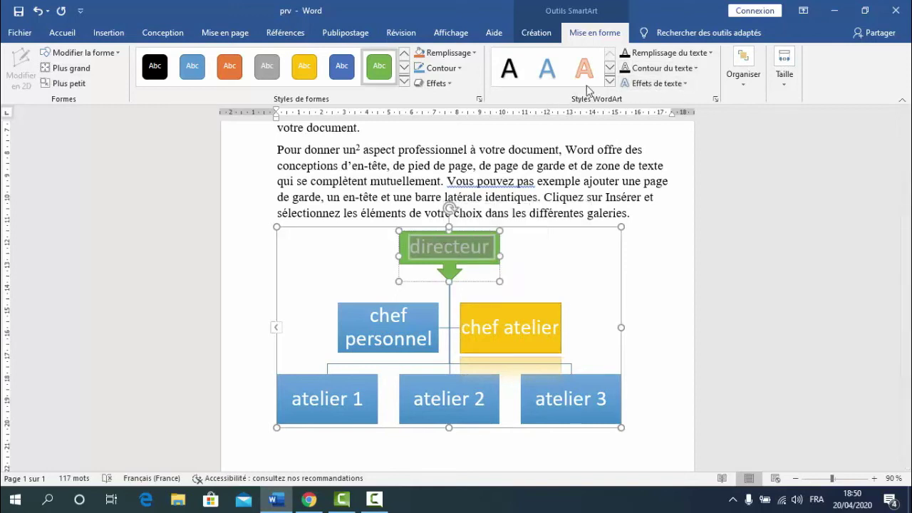
left_click(610, 83)
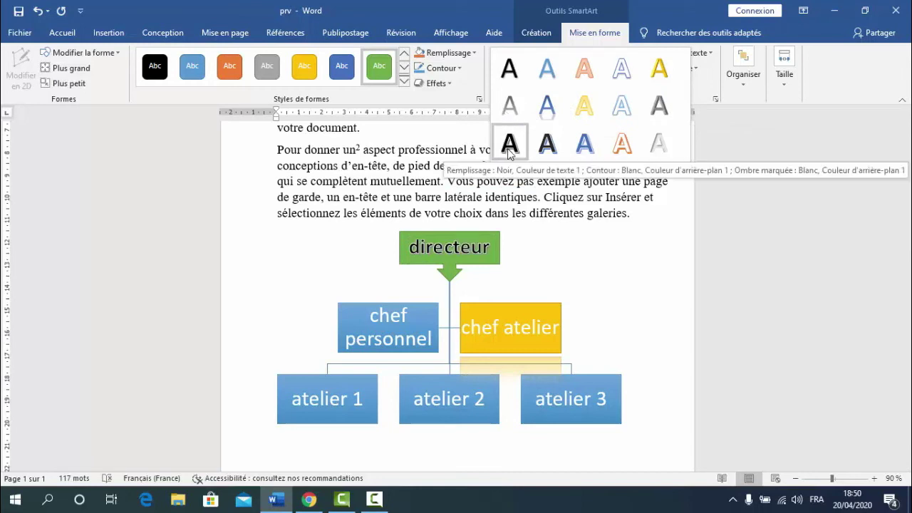
left_click(546, 156)
left_click(550, 284)
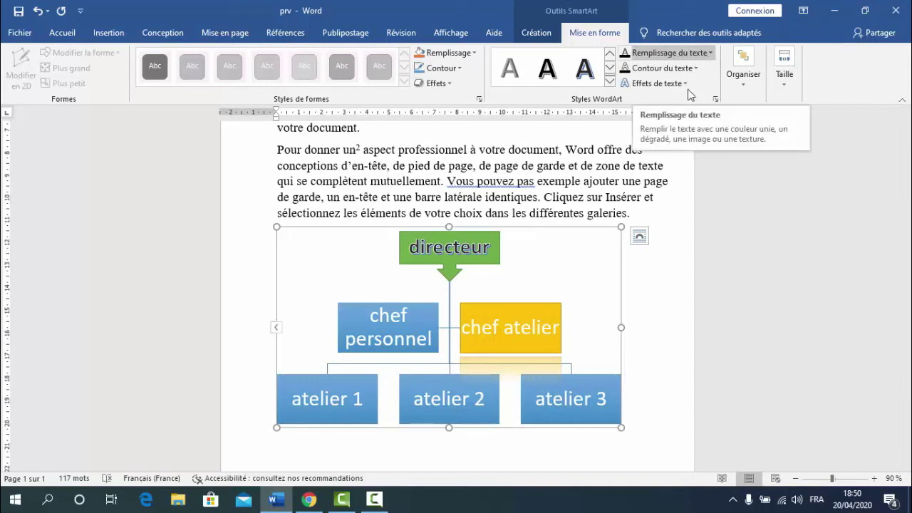
left_click(710, 54)
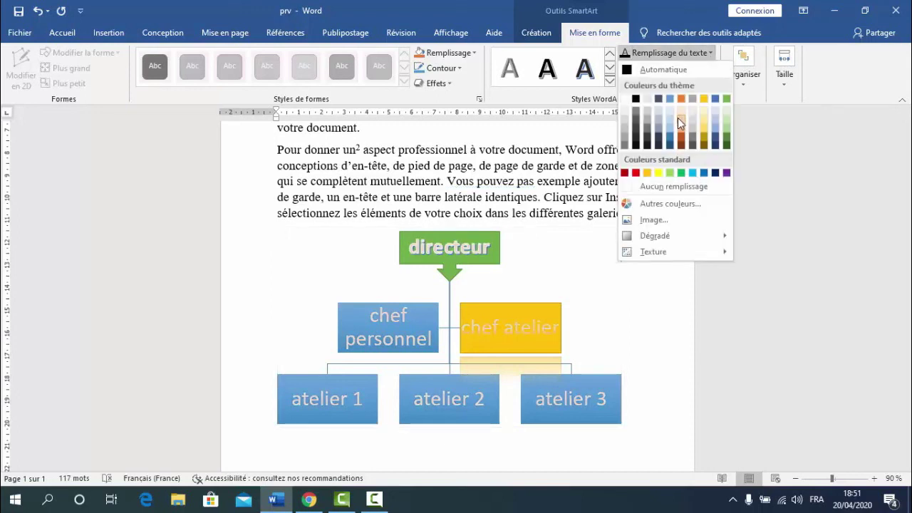
left_click(723, 315)
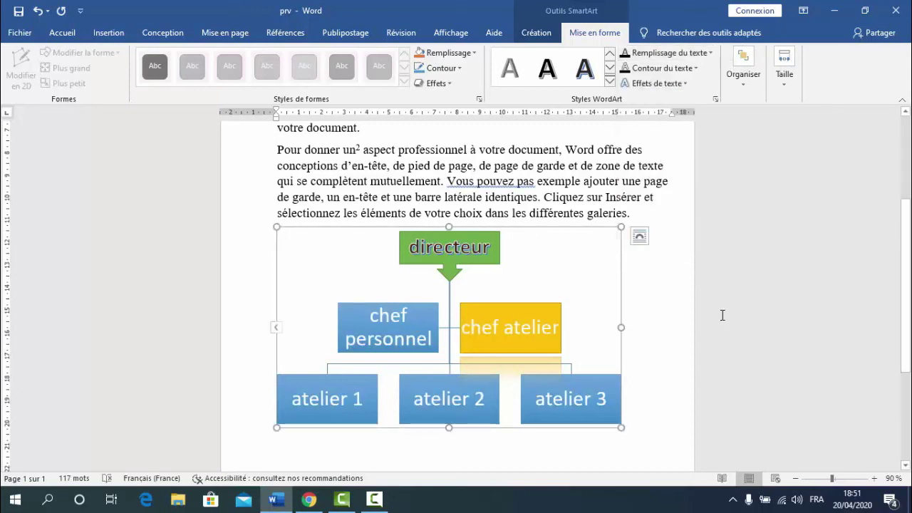
scroll(723, 315, "up", 4)
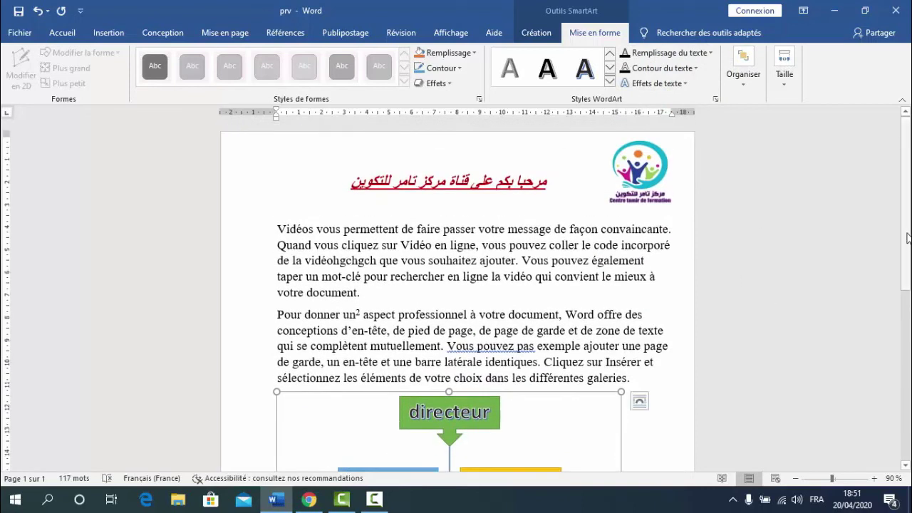
scroll(909, 237, "down", 1)
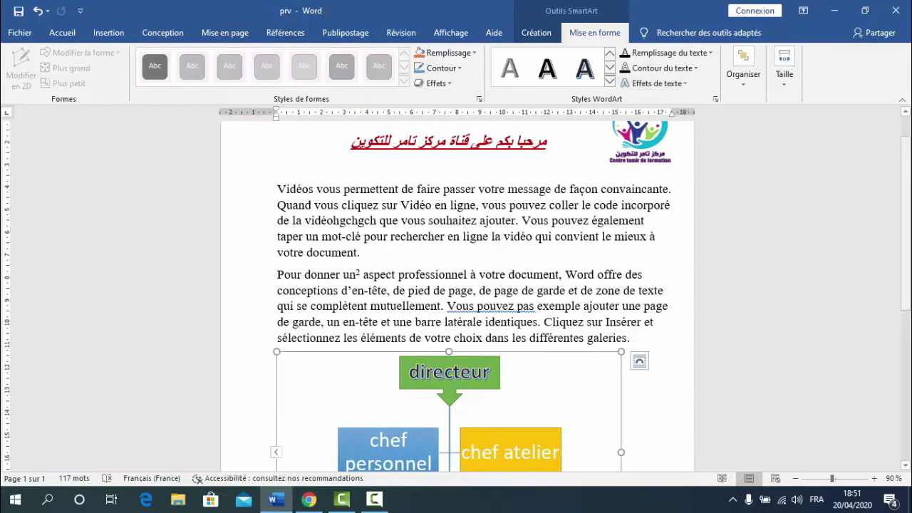
scroll(910, 245, "down", 1)
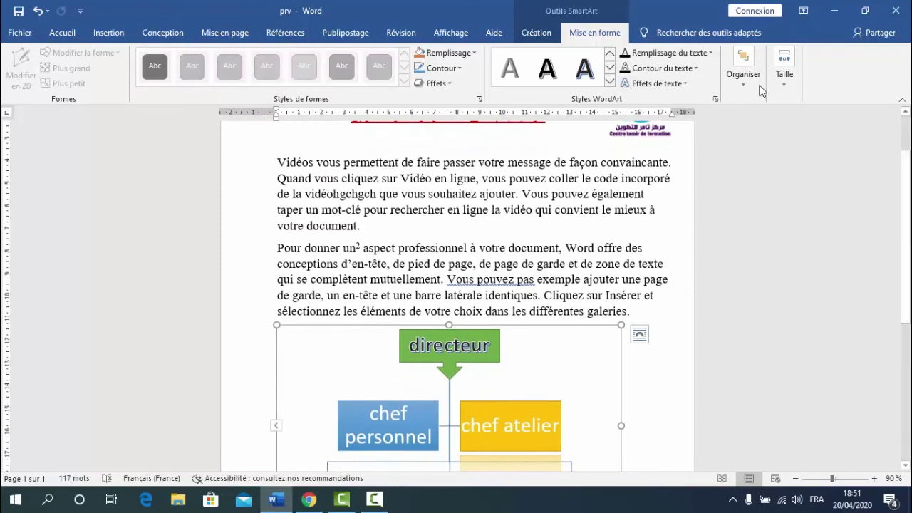
left_click(696, 69)
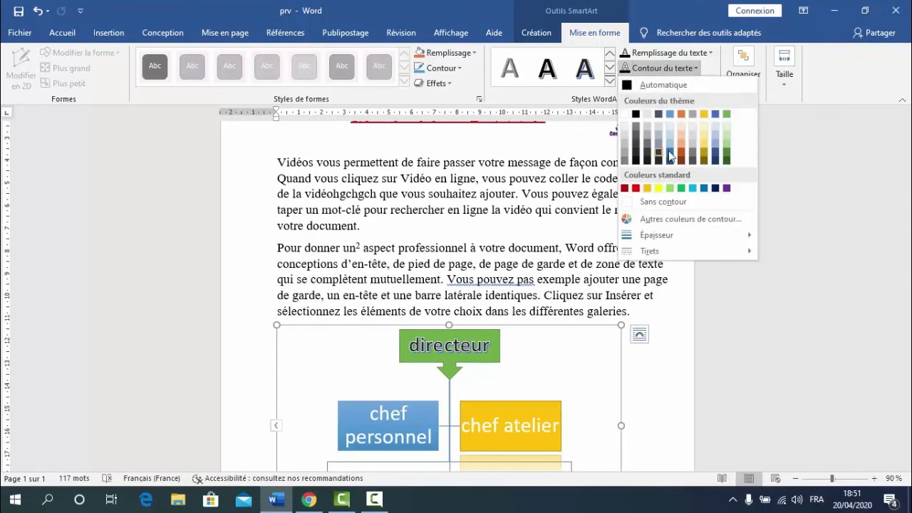
Step: Shift the directeur callout slightly to the left
left_click(808, 165)
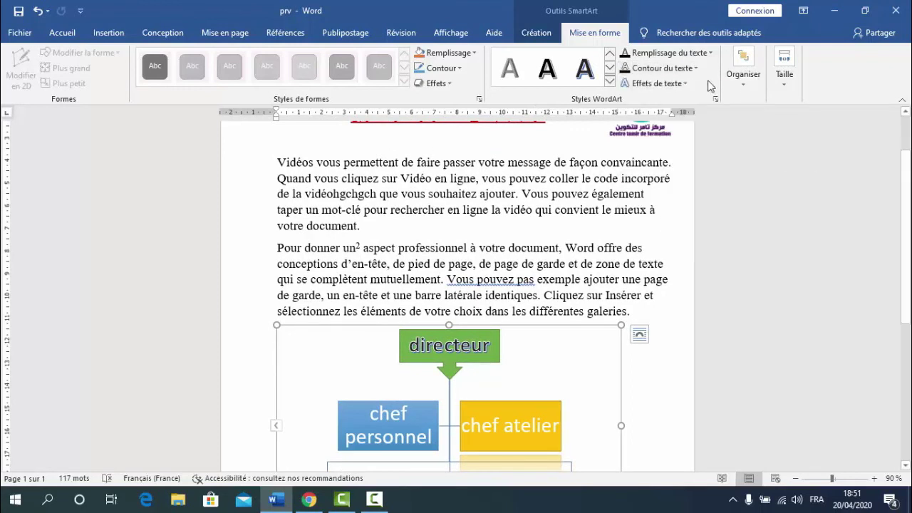
left_click(690, 85)
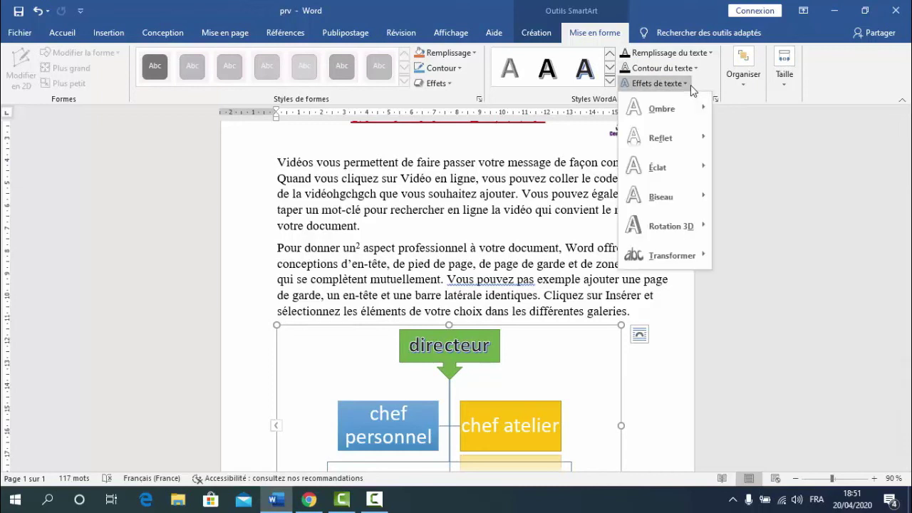
mouse_move(700, 106)
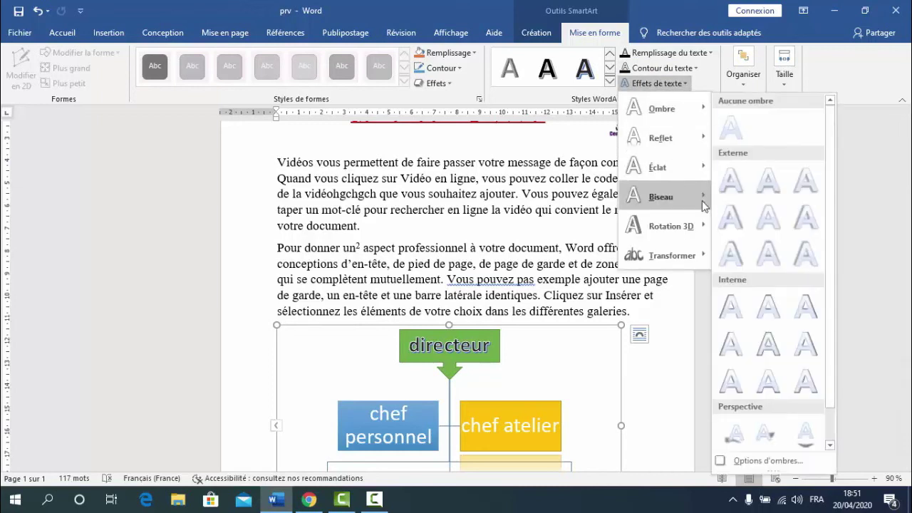
left_click(491, 345)
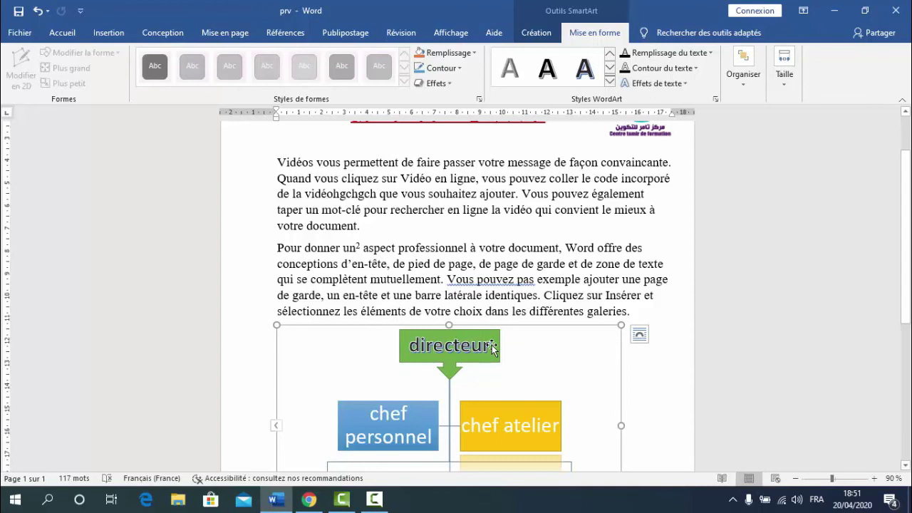
left_click(491, 345)
left_click_drag(492, 346, 487, 346)
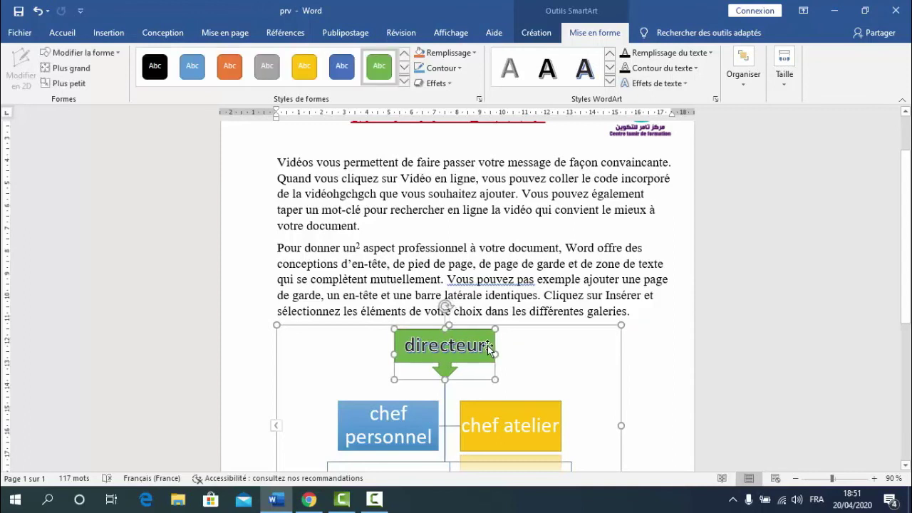
Step: Apply a Reflet text-effect variation to the directeur lettering
left_click(687, 84)
mouse_move(692, 136)
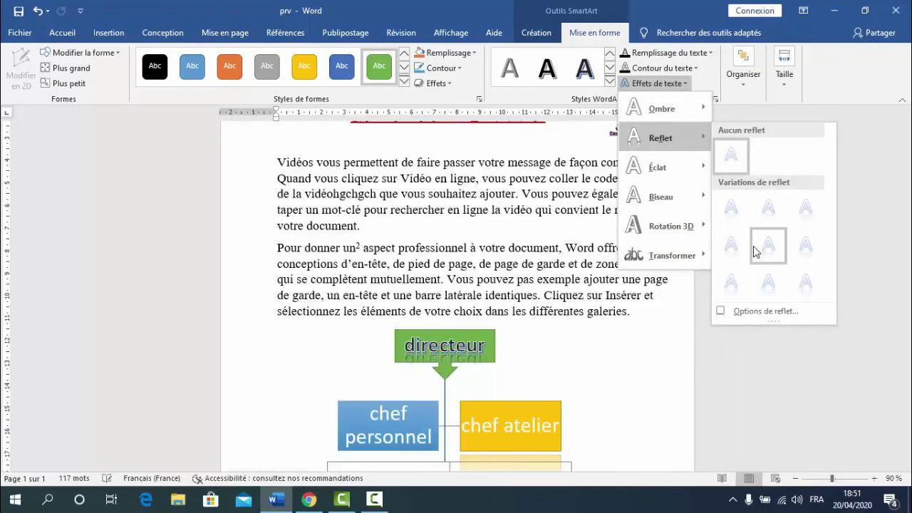
left_click(770, 292)
left_click(484, 339)
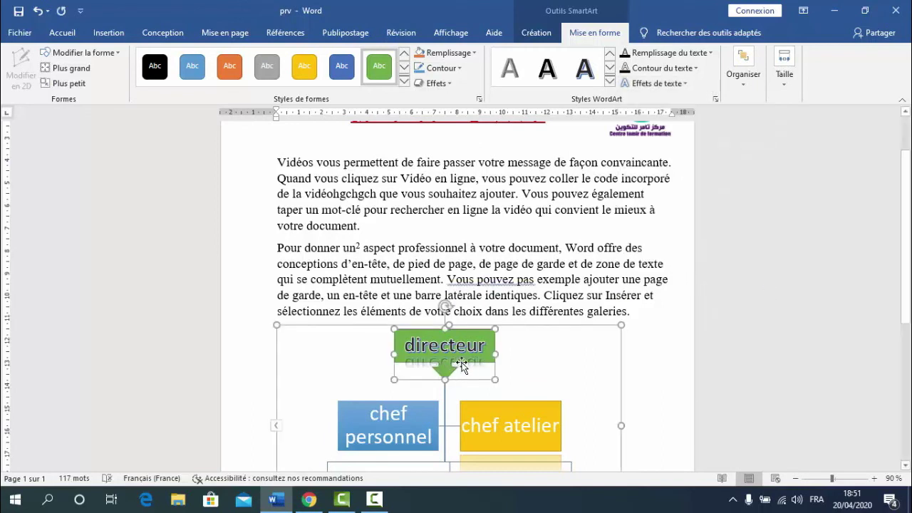
left_click(746, 88)
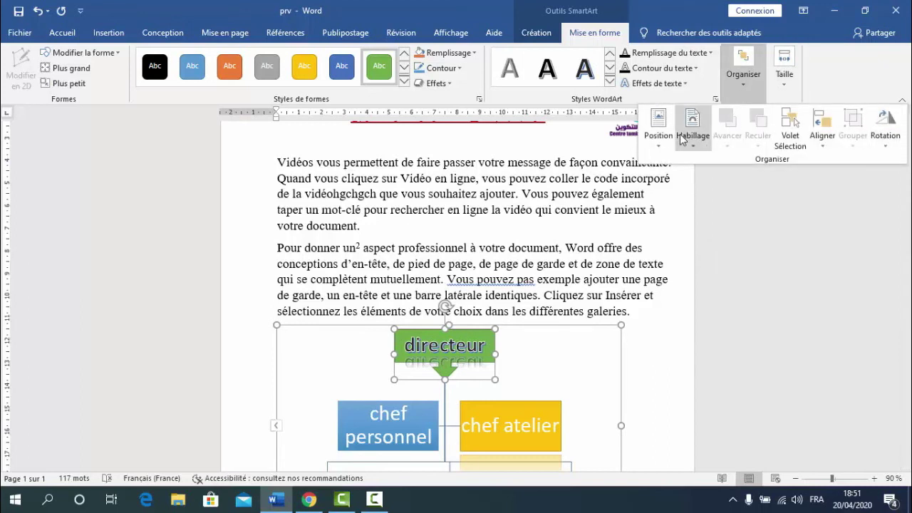
left_click(660, 147)
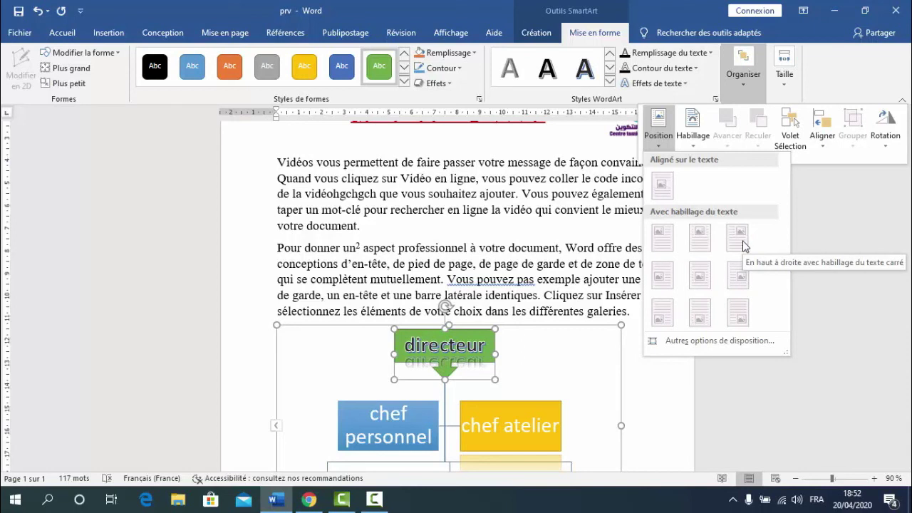
left_click(694, 149)
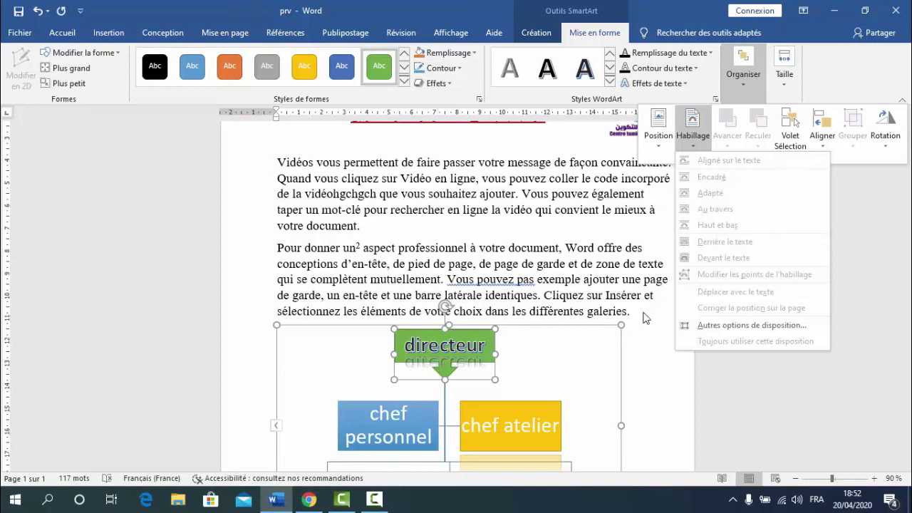
left_click(588, 372)
Step: Set the org chart's text wrapping to Adapté and drag it slightly lower under the paragraph
left_click(638, 370)
scroll(639, 370, "down", 2)
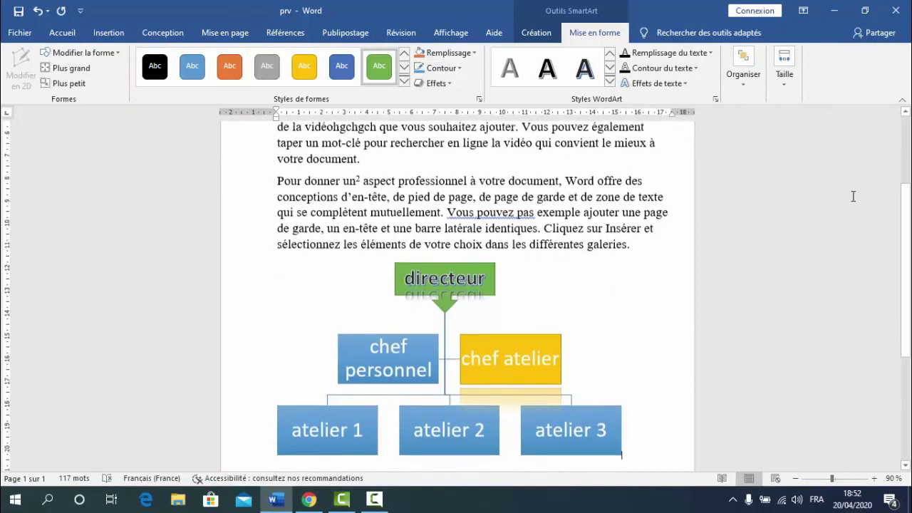
left_click_drag(907, 221, 907, 246)
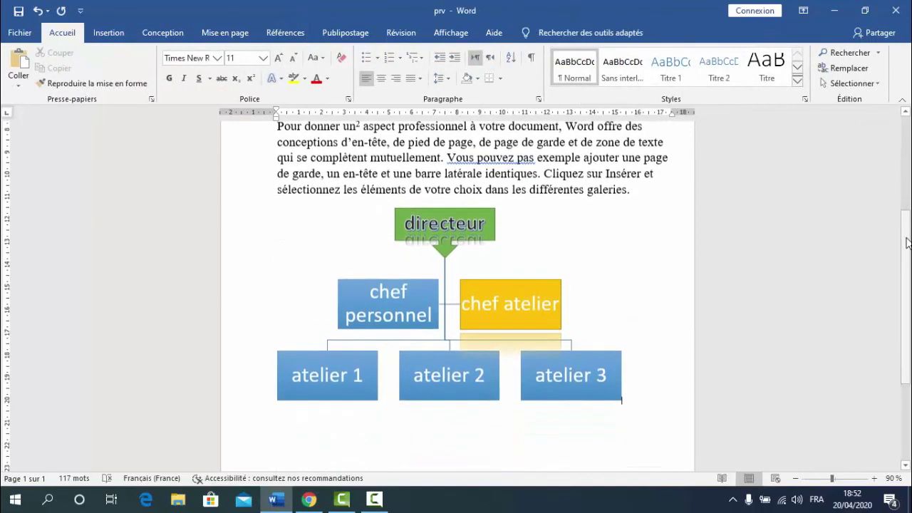
left_click(564, 271)
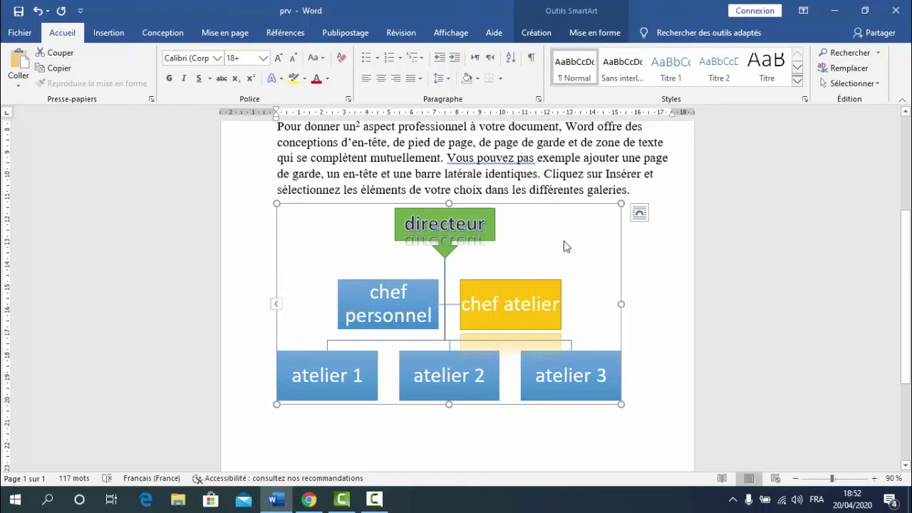
left_click_drag(566, 205, 573, 260)
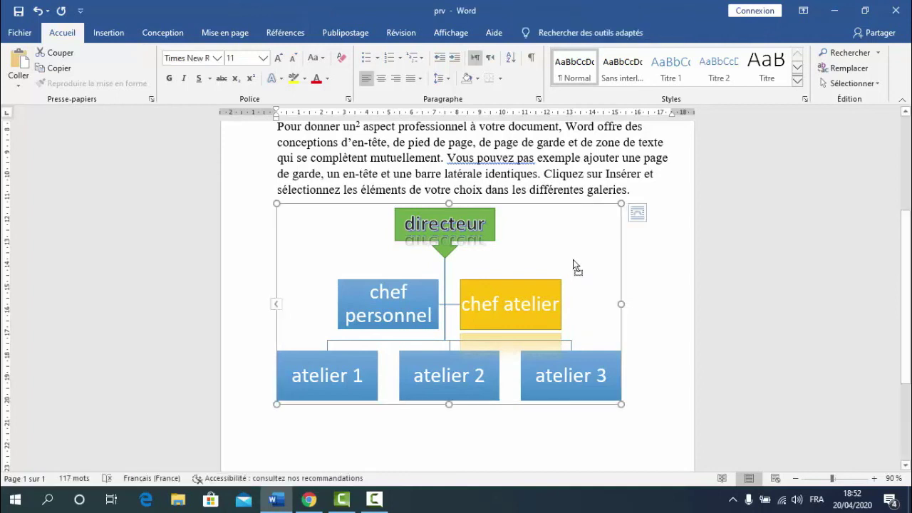
left_click(540, 206)
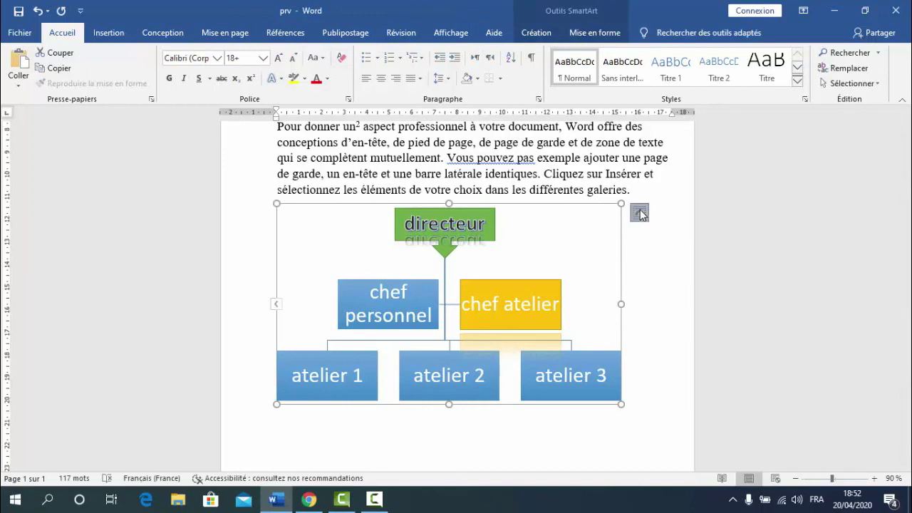
left_click(640, 213)
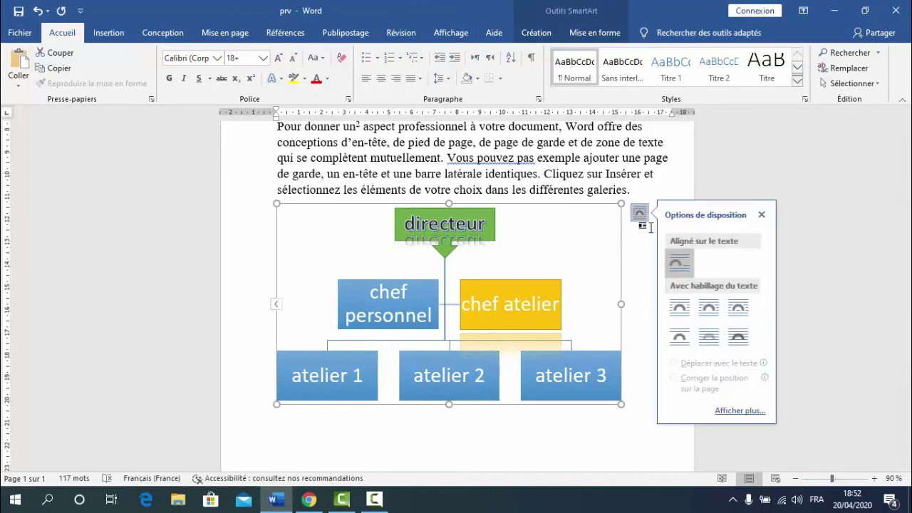
left_click(708, 309)
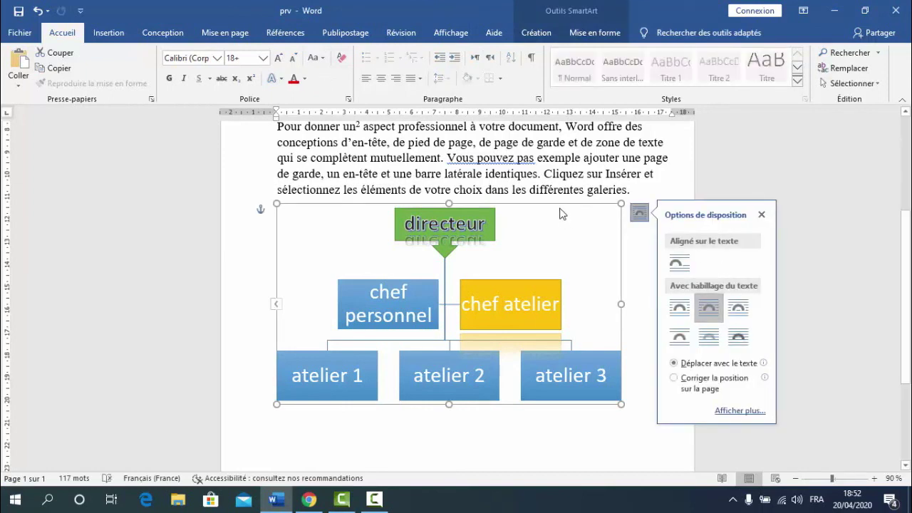
left_click_drag(557, 230, 568, 239)
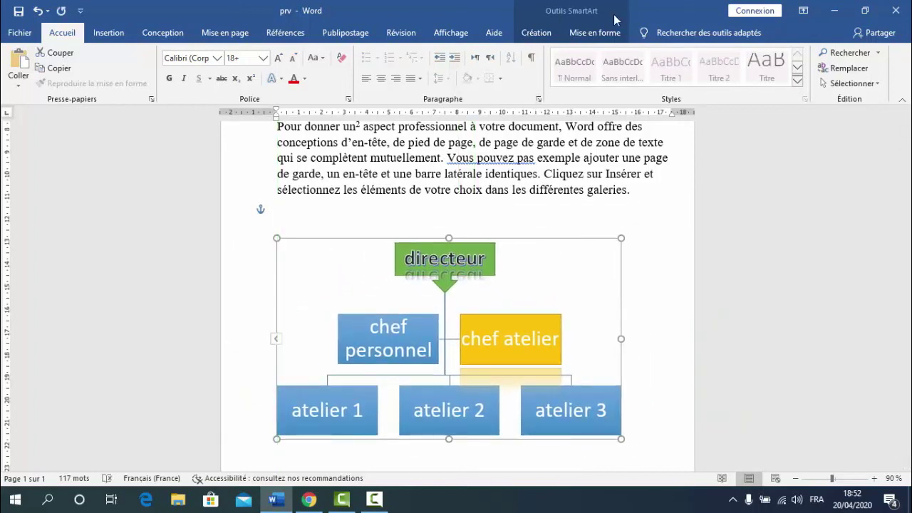
left_click(595, 33)
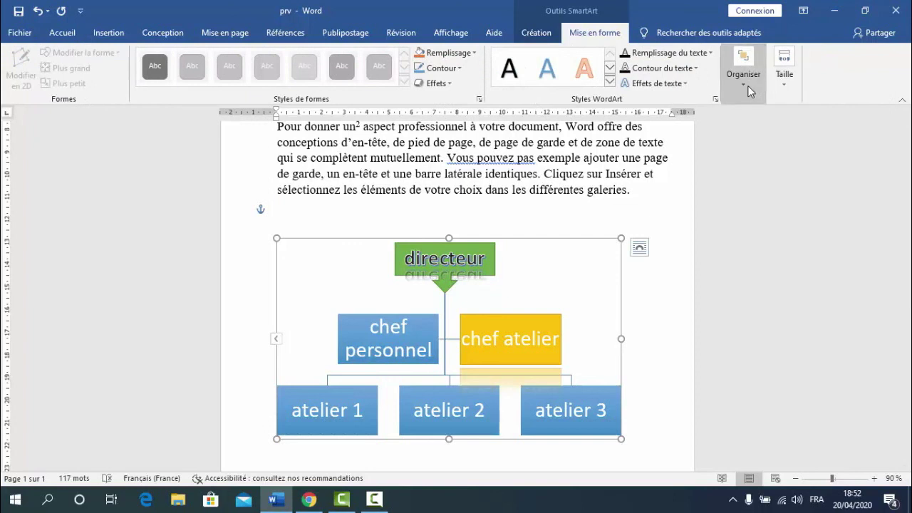
left_click(745, 82)
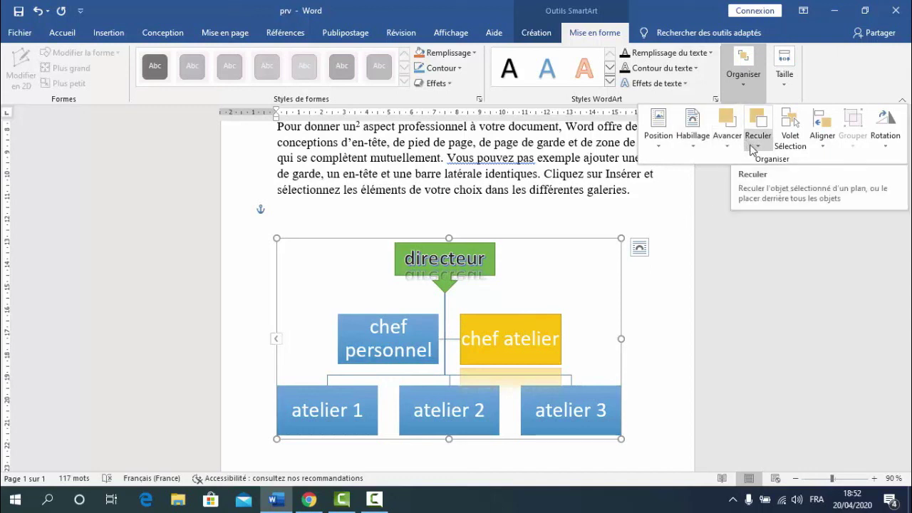
left_click(728, 145)
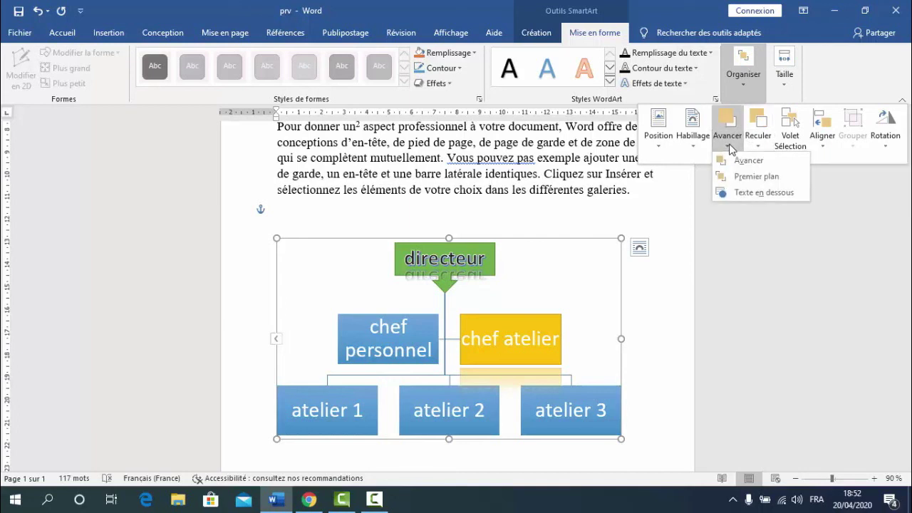
left_click(758, 146)
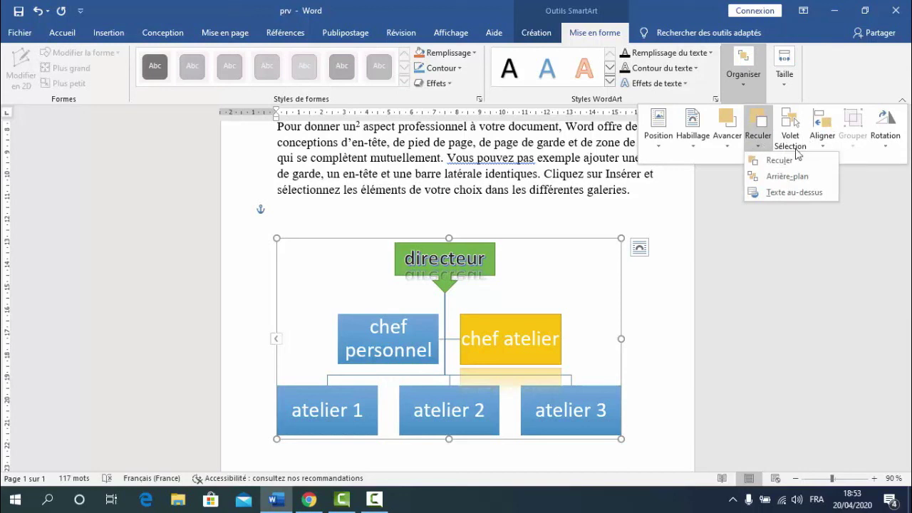
left_click(823, 148)
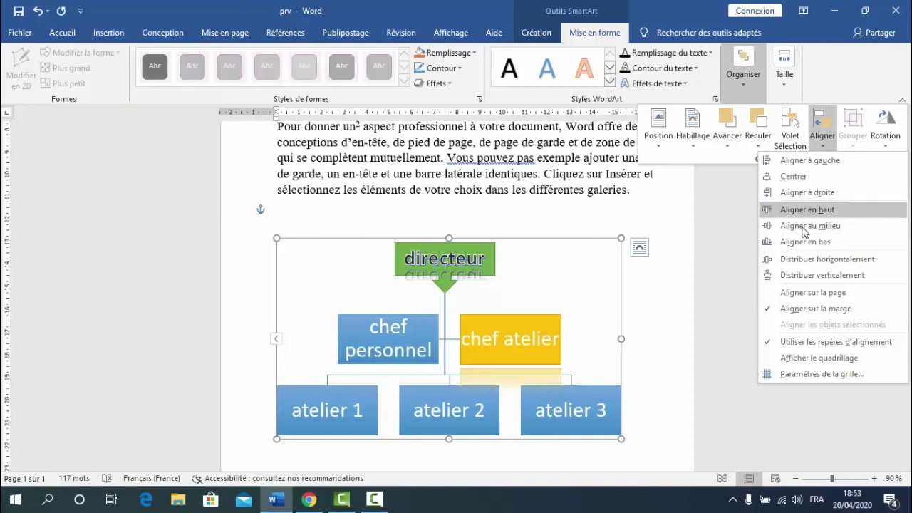
left_click(744, 251)
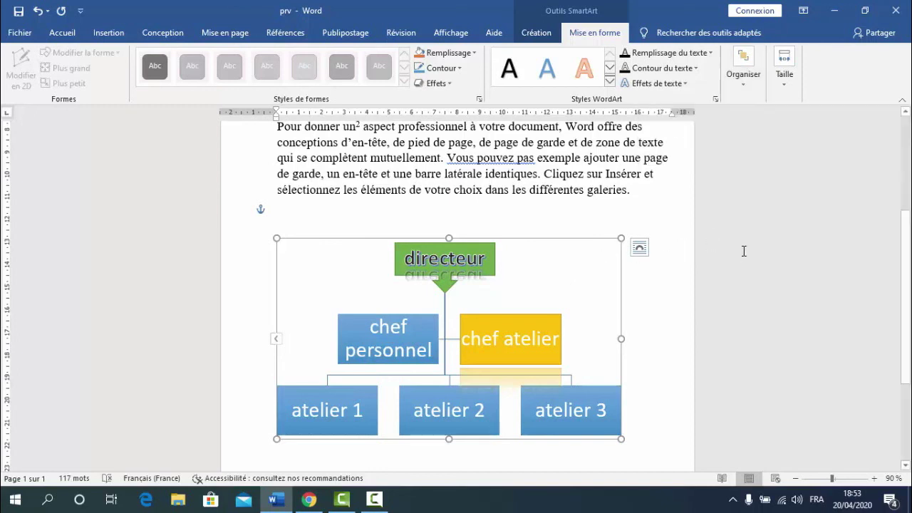
left_click(743, 84)
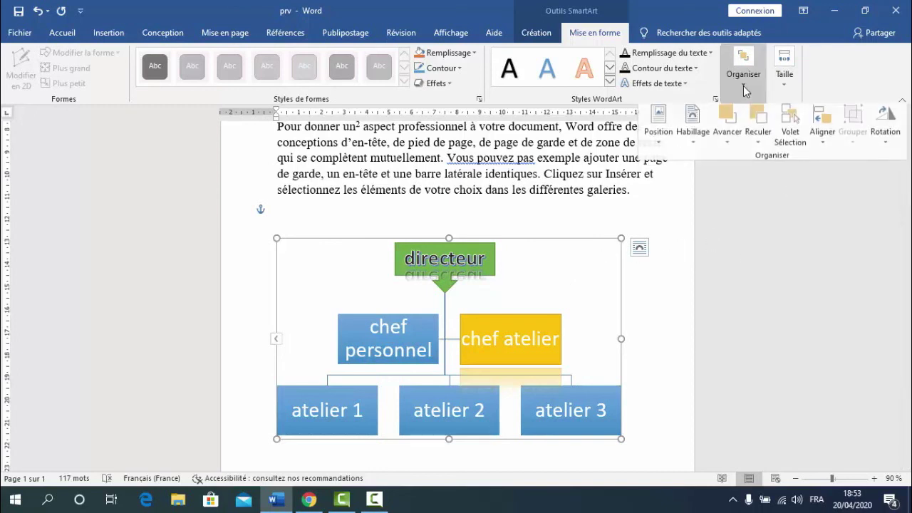
left_click(825, 146)
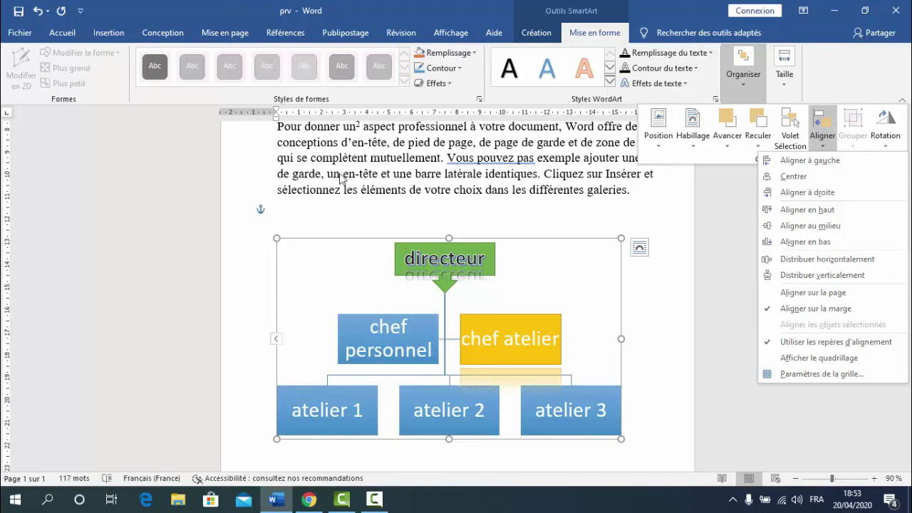
left_click(719, 254)
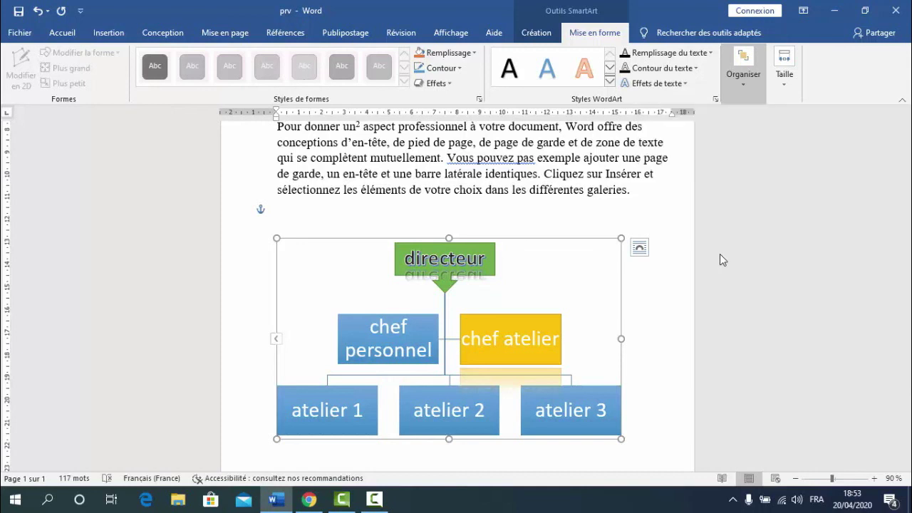
left_click(741, 85)
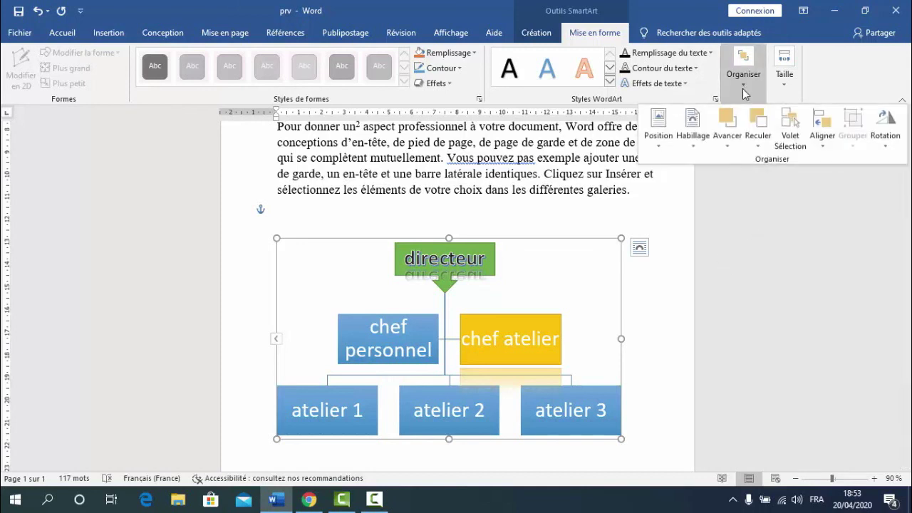
left_click(888, 151)
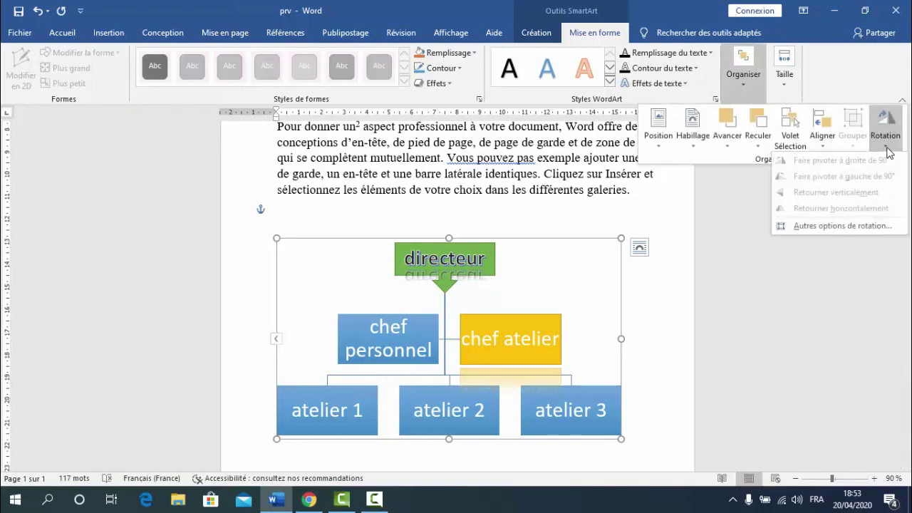
left_click(720, 295)
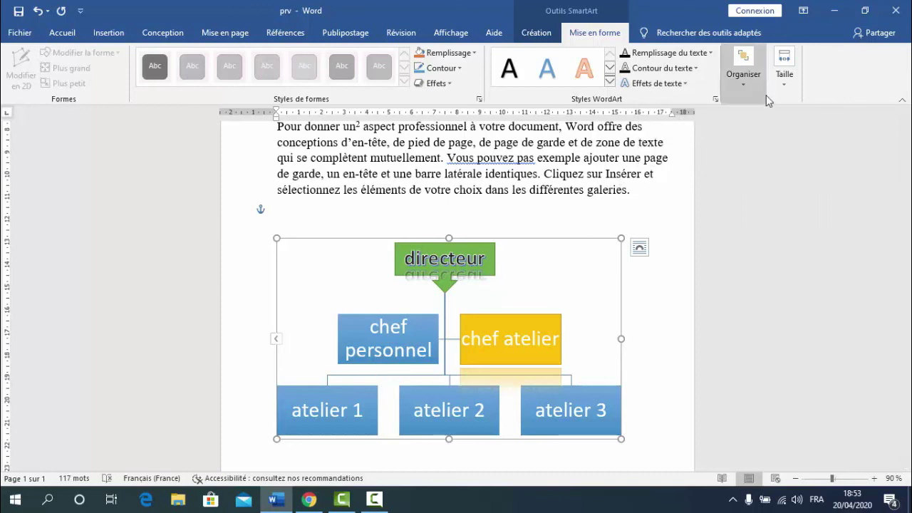
Step: Enlarge the org chart from its top-right handle, then raise its height to 9,4 cm
left_click(787, 85)
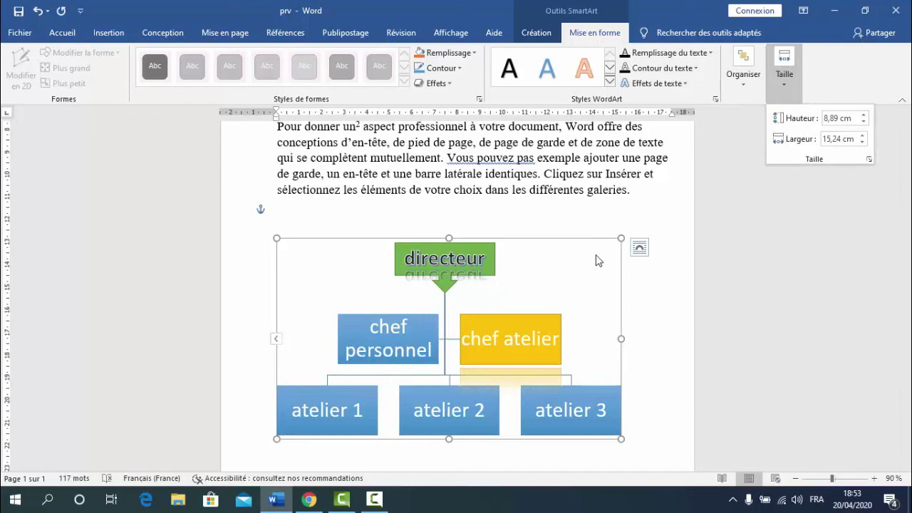
left_click(621, 237)
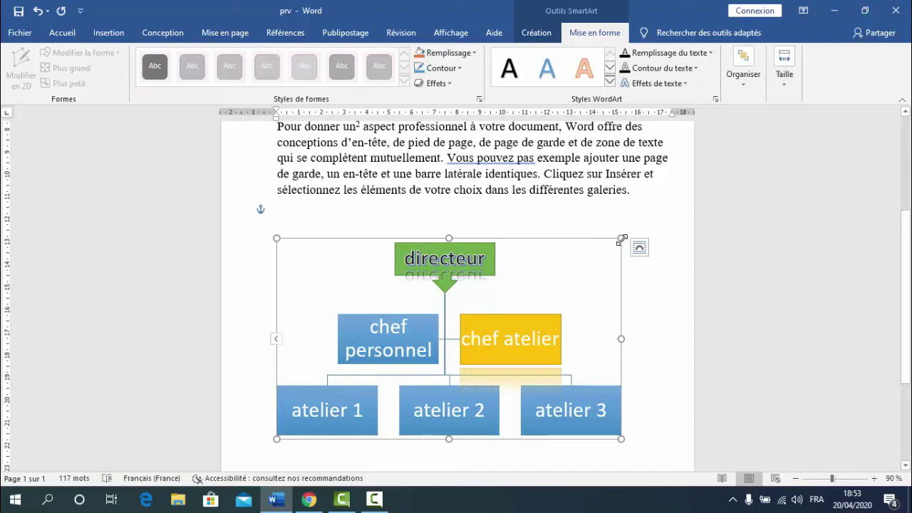
mouse_move(621, 239)
left_mouse_down()
mouse_move(649, 219)
mouse_move(630, 238)
left_mouse_up()
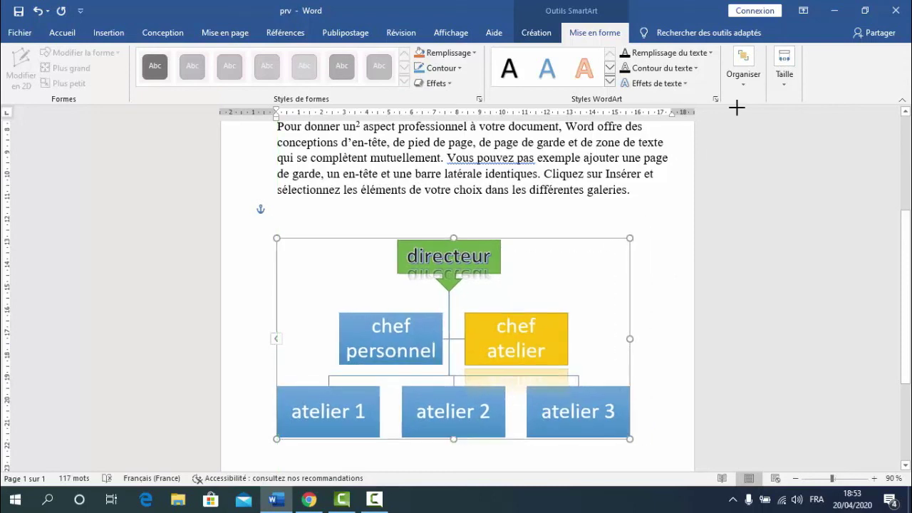
left_click(785, 86)
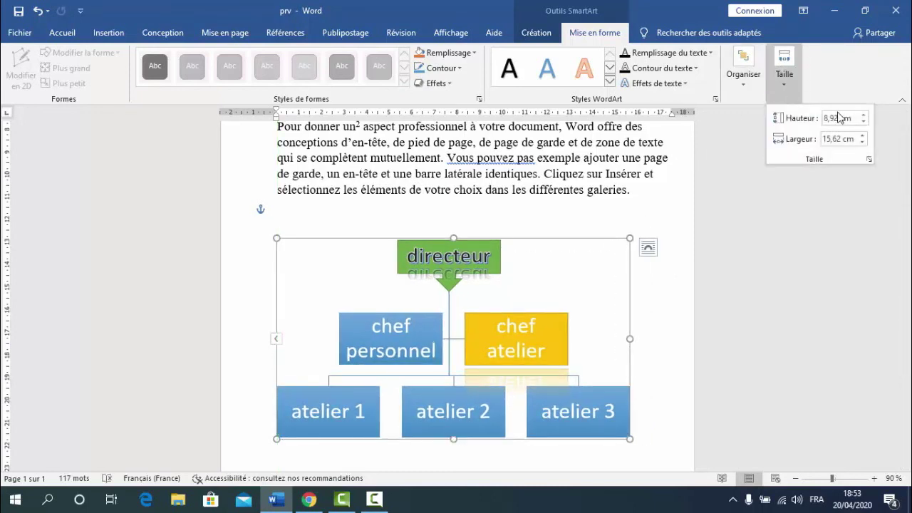
left_click(864, 116)
left_click(865, 115)
left_click(865, 116)
left_click(864, 116)
left_click(865, 115)
left_click(865, 115)
left_click(865, 116)
left_click(864, 116)
left_click(864, 121)
left_click(864, 121)
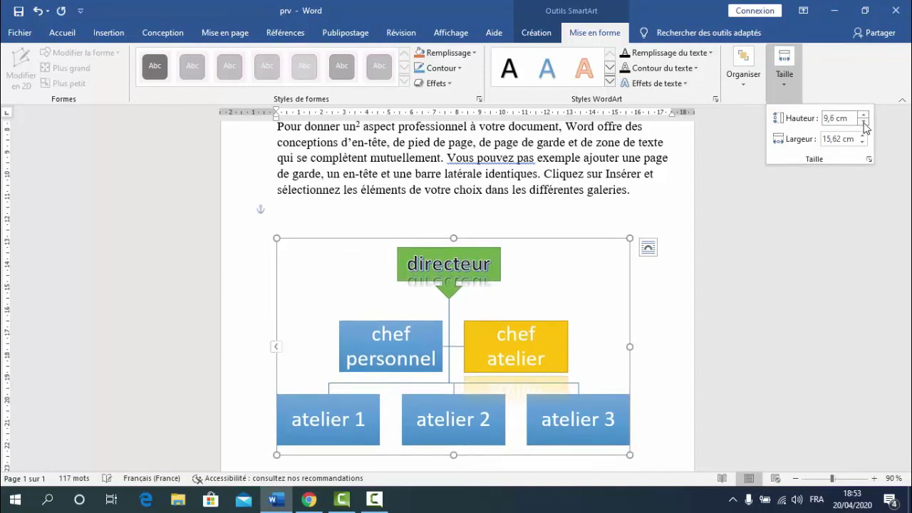
Step: Widen the org chart to 16,8 cm
left_click(864, 135)
left_click(864, 135)
left_click(864, 135)
left_click(864, 135)
left_click(864, 135)
left_click(864, 136)
left_click(864, 136)
left_click(865, 136)
left_click(864, 136)
left_click(864, 135)
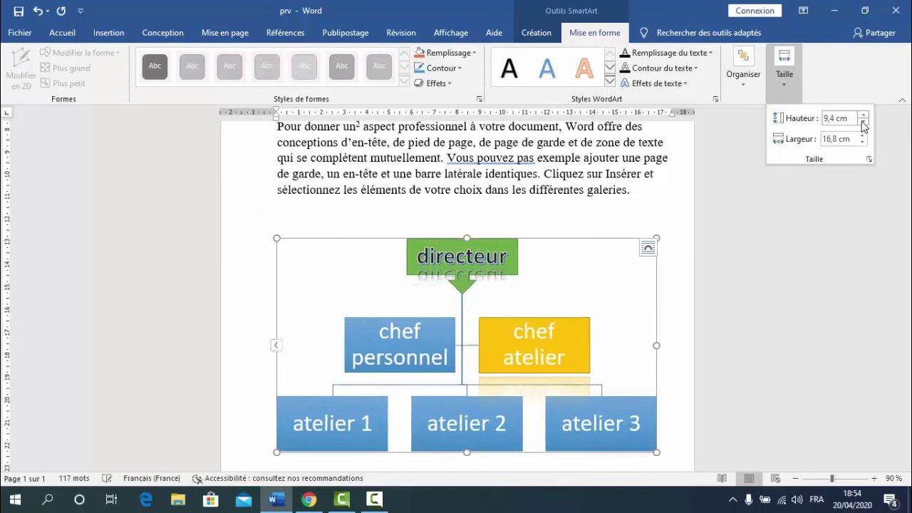
left_click(865, 135)
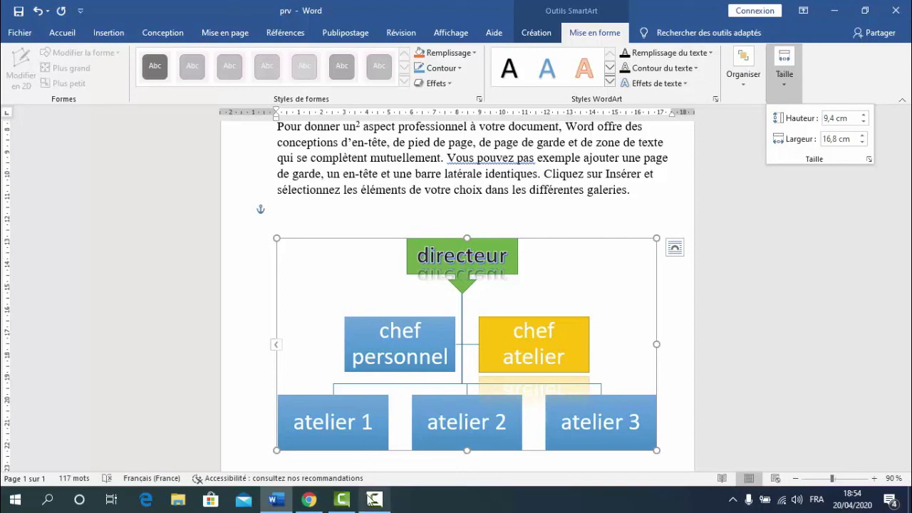
mouse_move(370, 501)
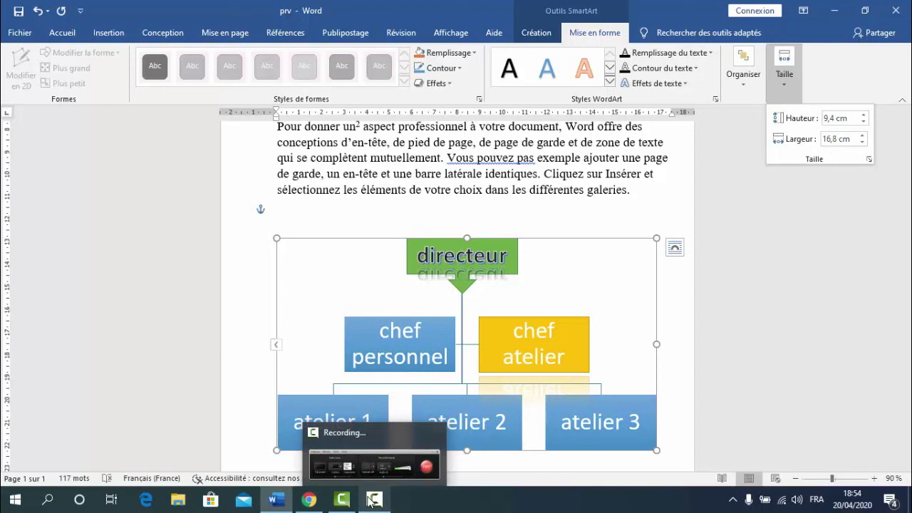
Step: Open the Camtasia Recorder window from the taskbar to reach its Pause and Stop buttons
left_click(370, 501)
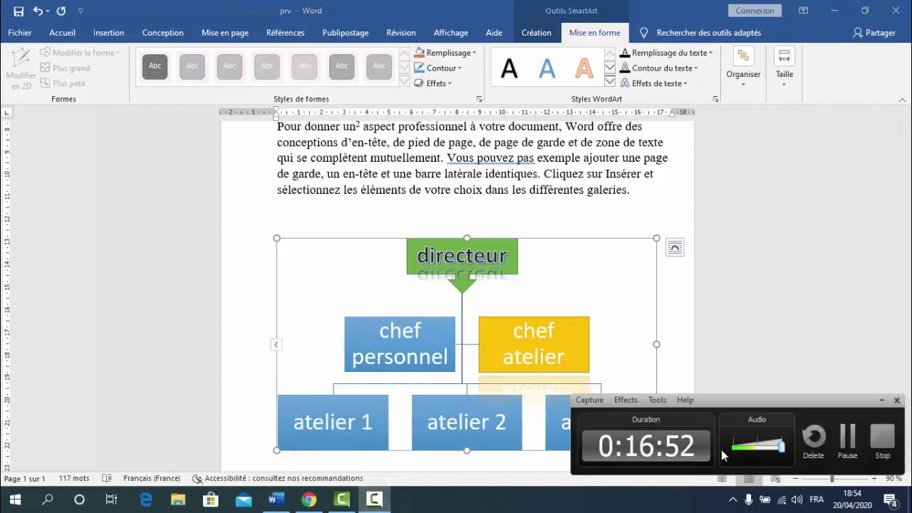